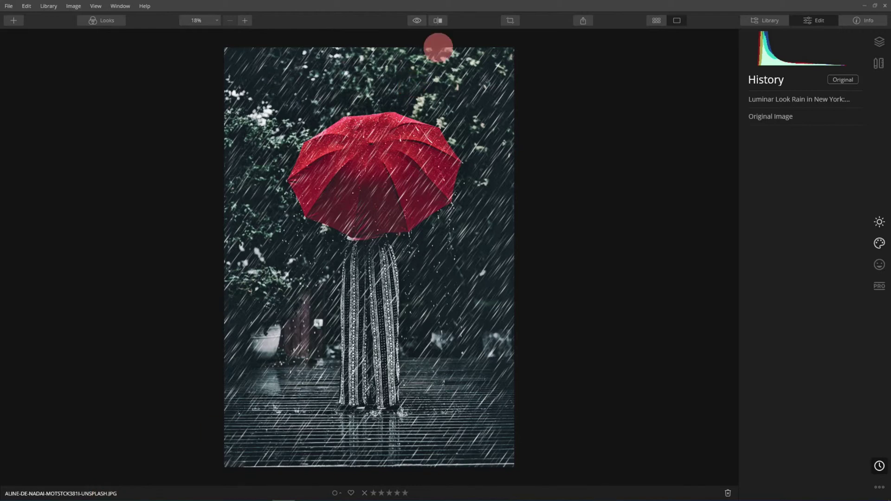
Compare before/after, revert the red-umbrella photo to Original Image in History, and show the Looks
click(417, 21)
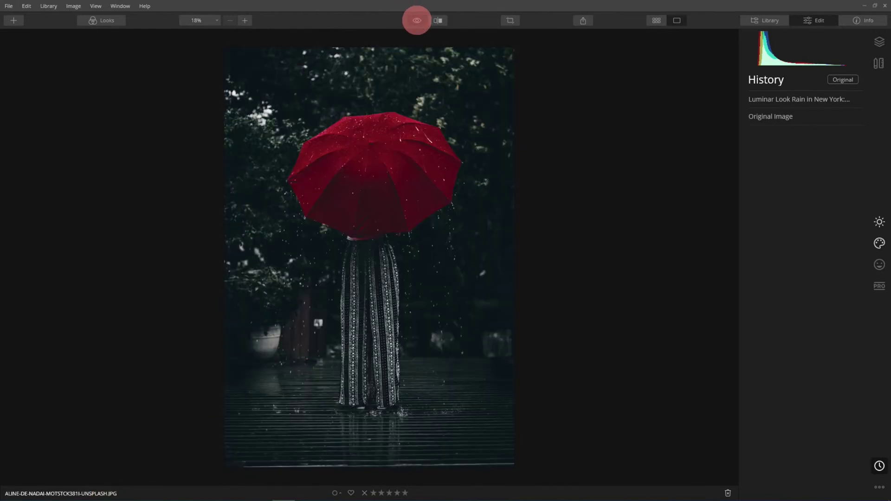
click(417, 21)
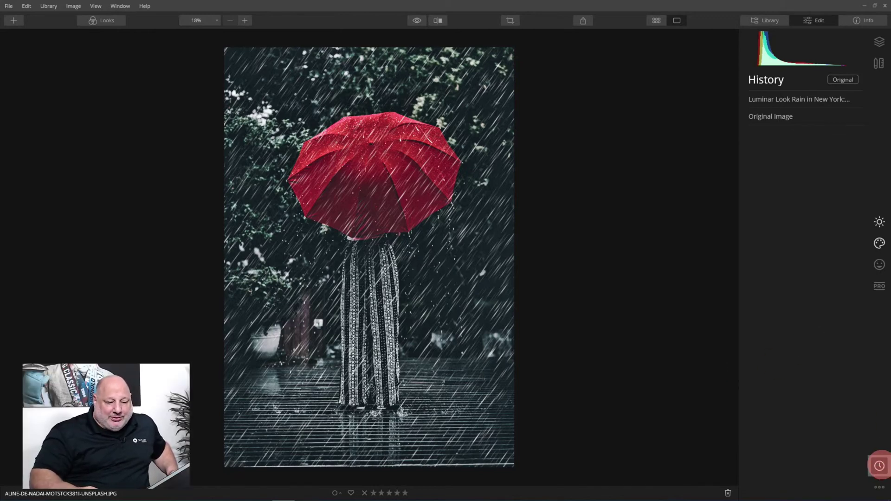
click(778, 117)
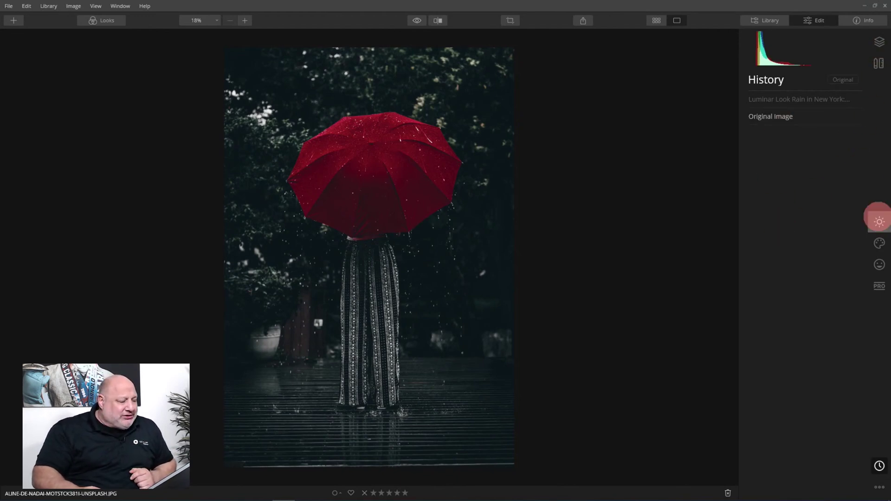
click(107, 20)
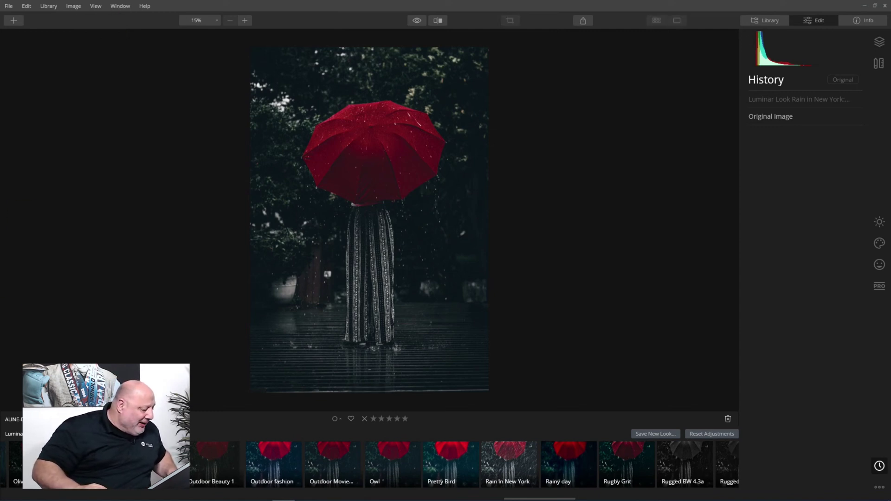
Apply the Tokyo look from the Global Colors collection after briefly trying New York
click(14, 434)
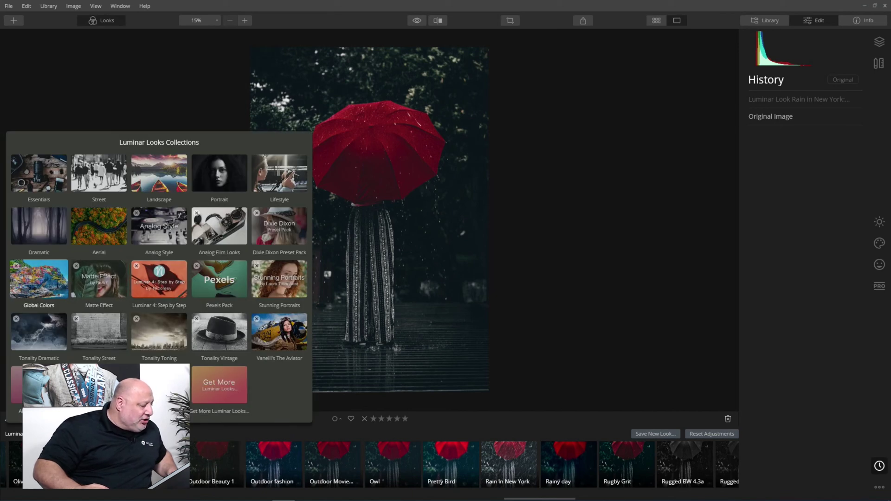
click(45, 287)
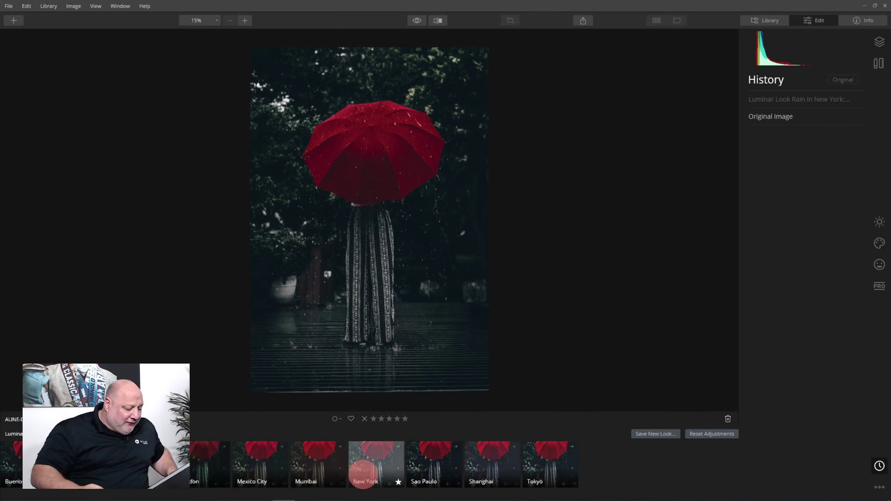
click(554, 464)
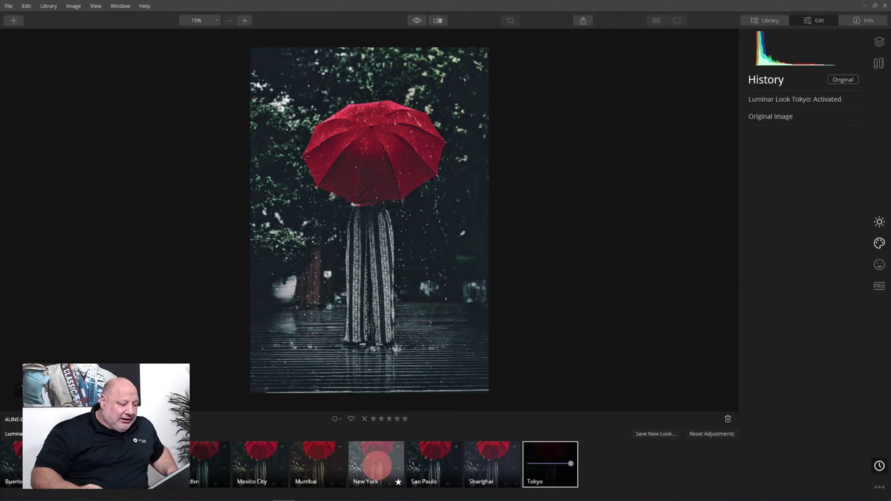
click(377, 465)
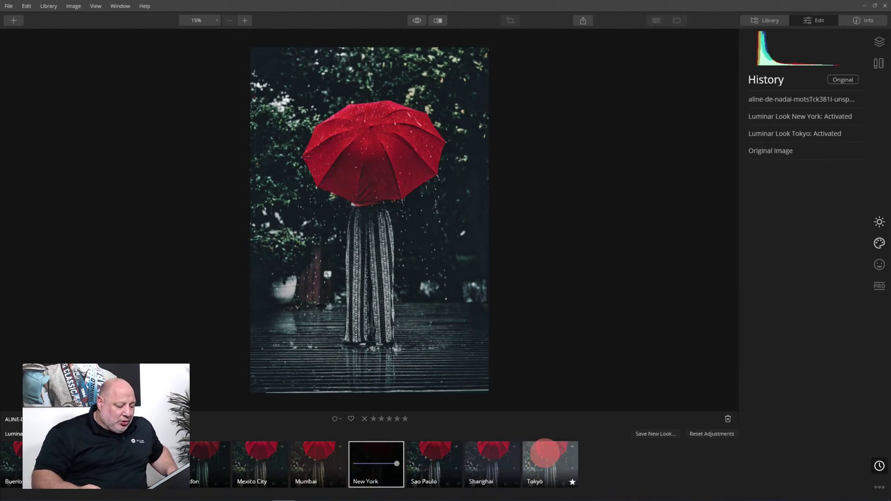
click(548, 454)
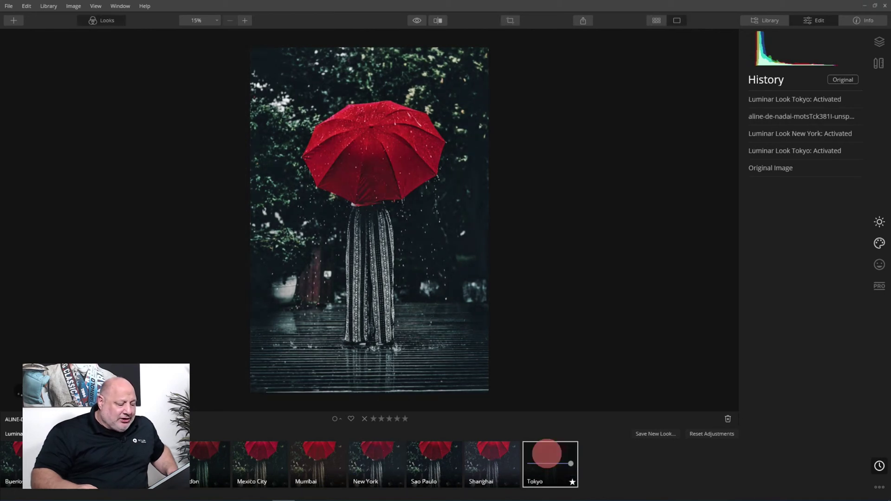
Raise AI Enhance's AI Accent to about 80 and compare with the unedited preview
click(879, 222)
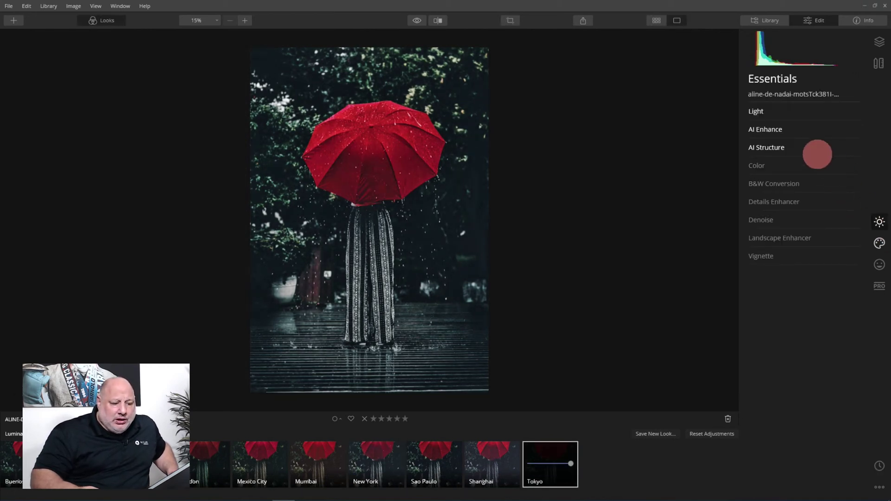
click(770, 130)
drag(807, 149, 837, 151)
click(776, 129)
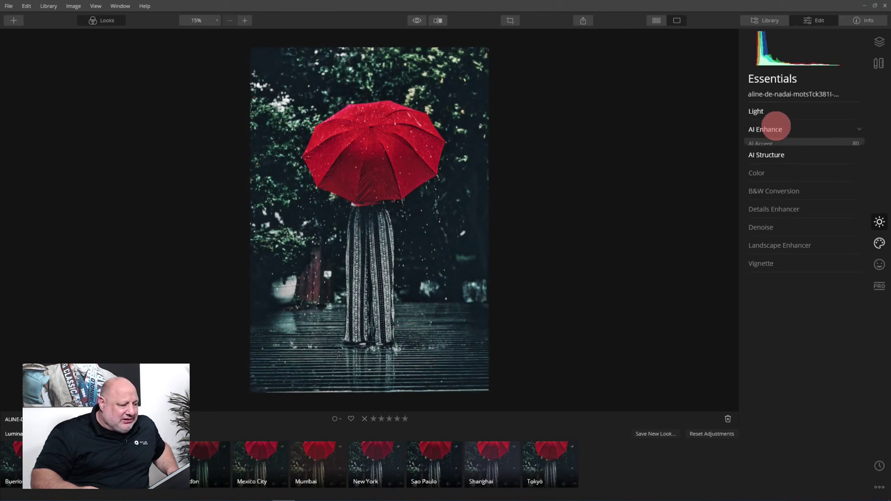
click(417, 21)
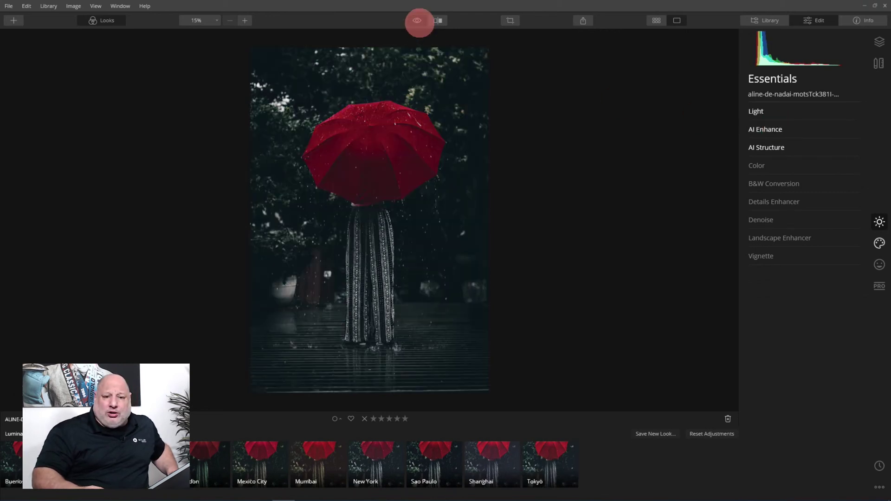
click(417, 21)
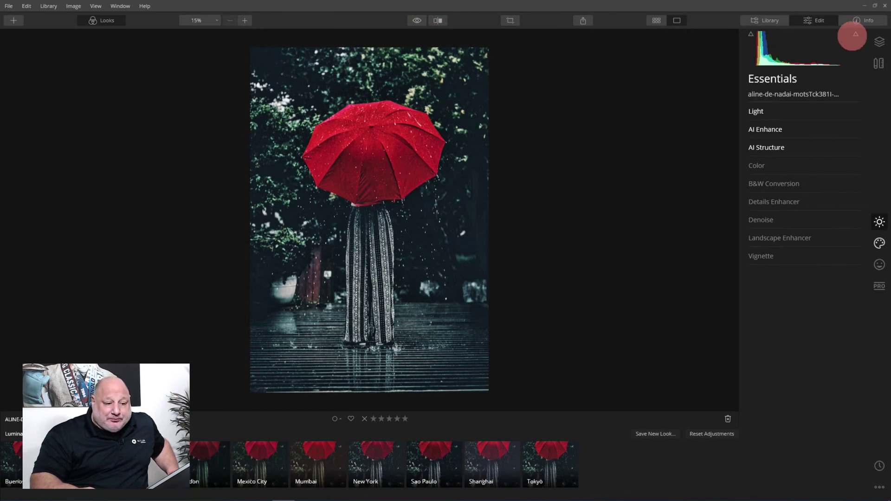
Add Rain-effect-overlay-texture-image_04.jpg as a new image layer from the Layers panel
click(878, 42)
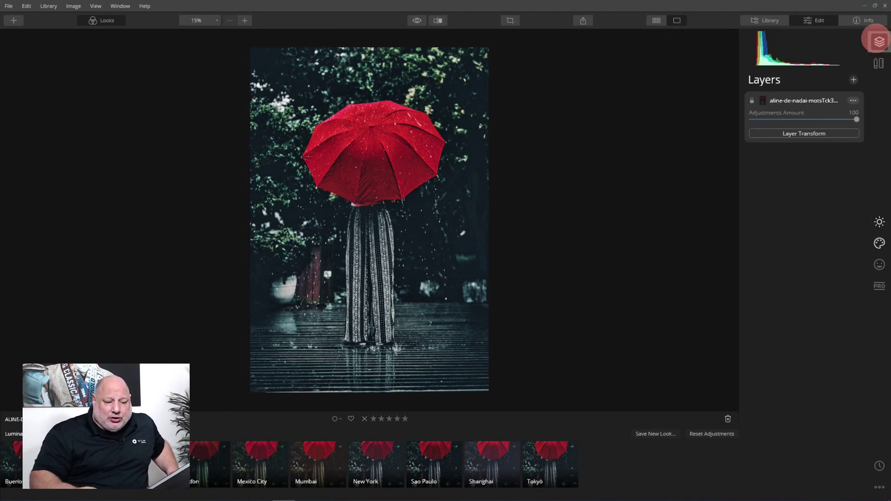
click(853, 79)
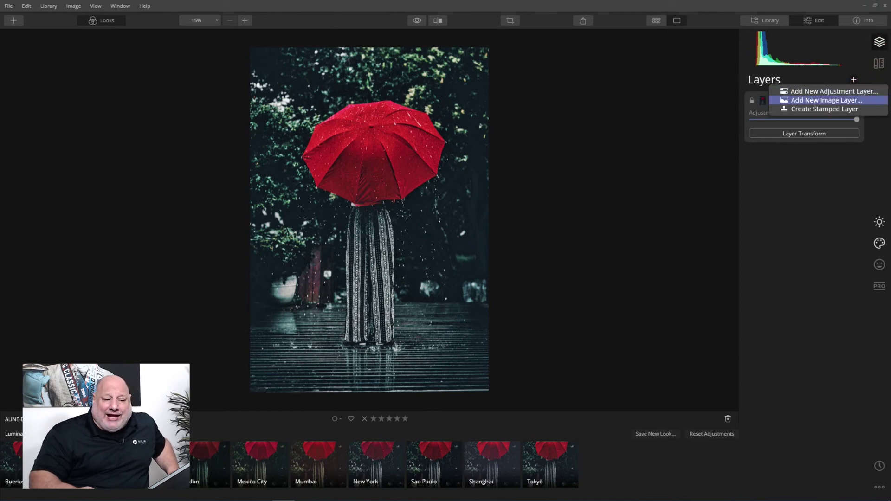
click(826, 100)
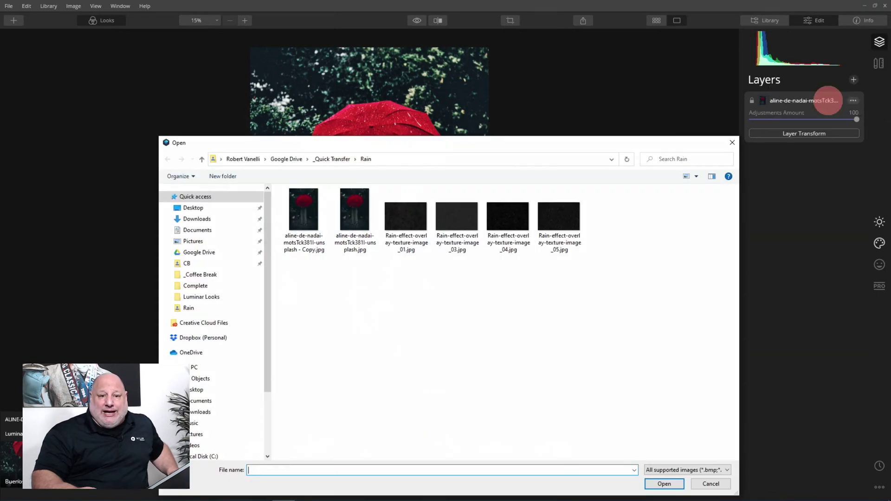
drag(575, 145, 584, 99)
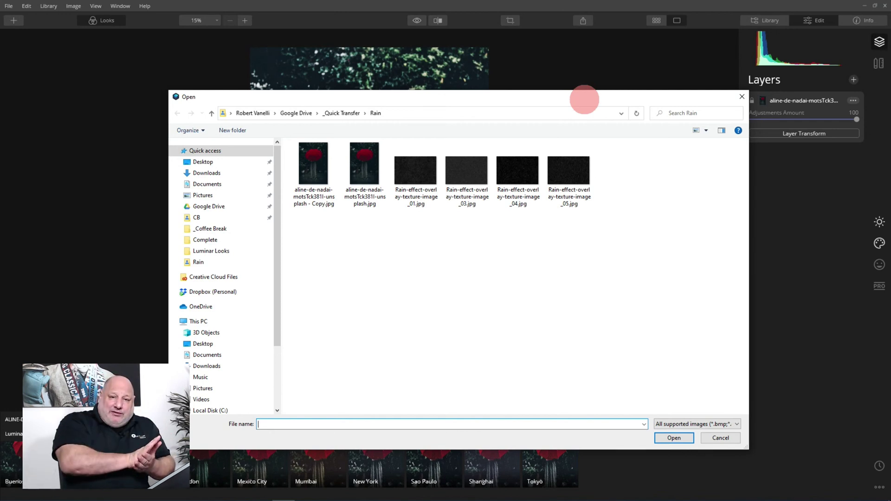
click(523, 171)
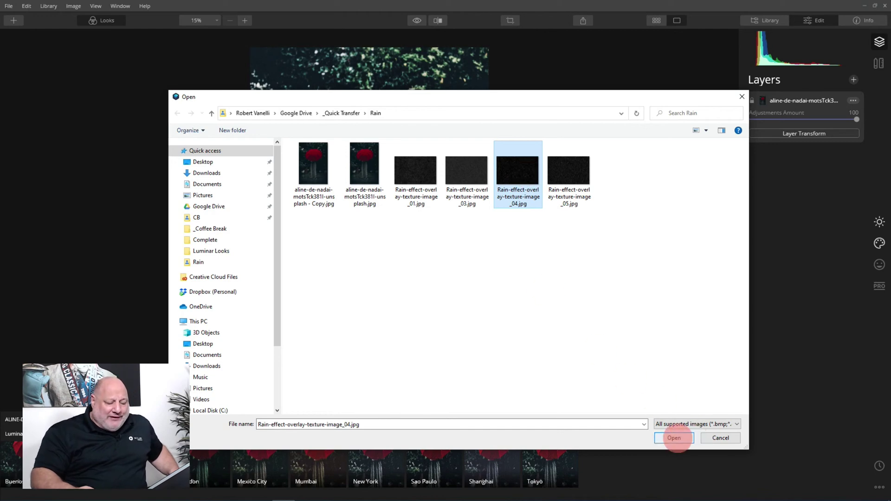
click(674, 438)
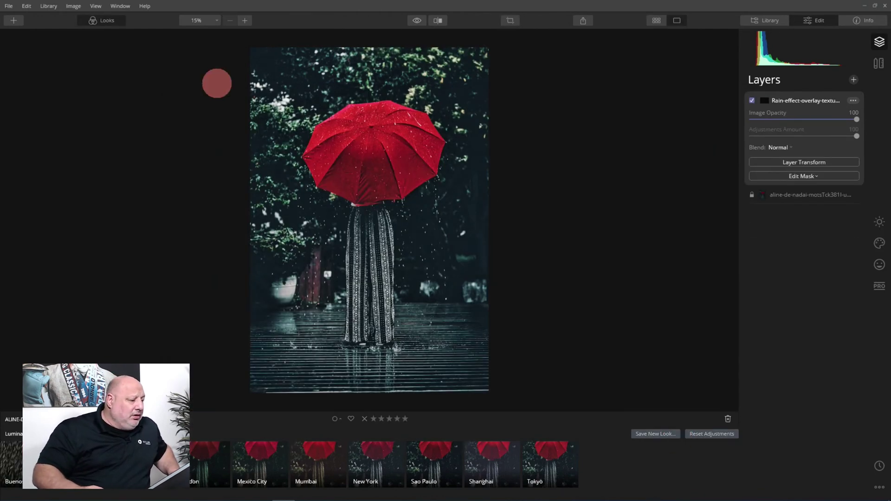
Hide the Looks strip and set the rain layer's blend mode to Screen
click(110, 20)
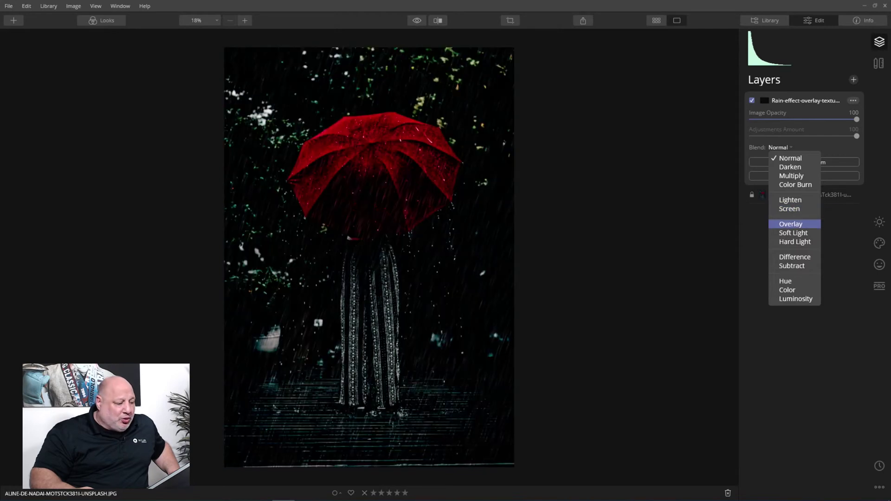
click(802, 209)
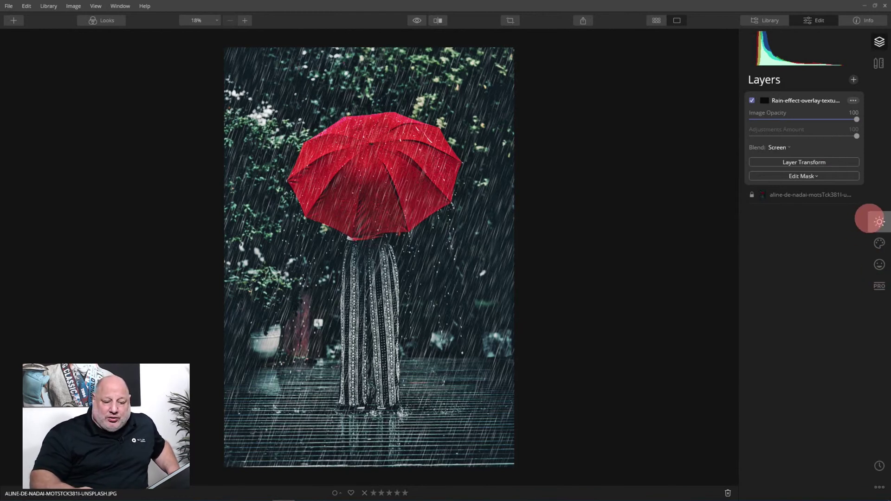
click(878, 222)
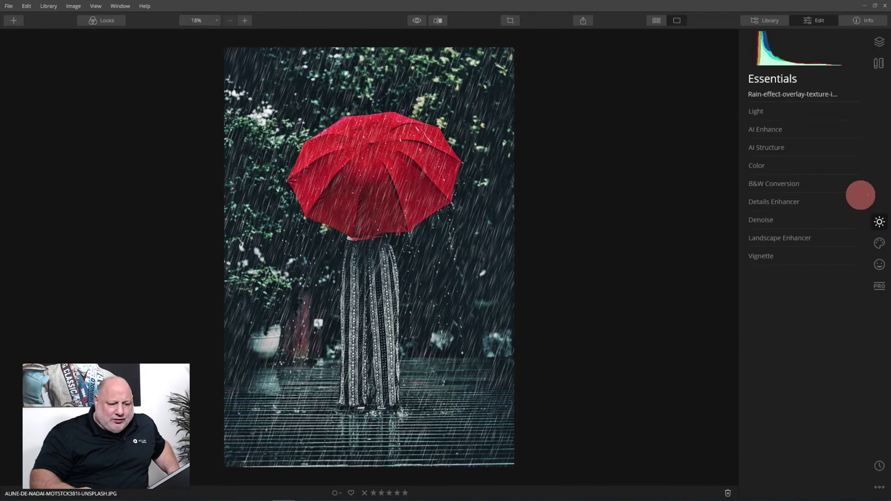
On the rain layer, increase Smart Contrast, darken Blacks and raise Whites to 46
click(768, 110)
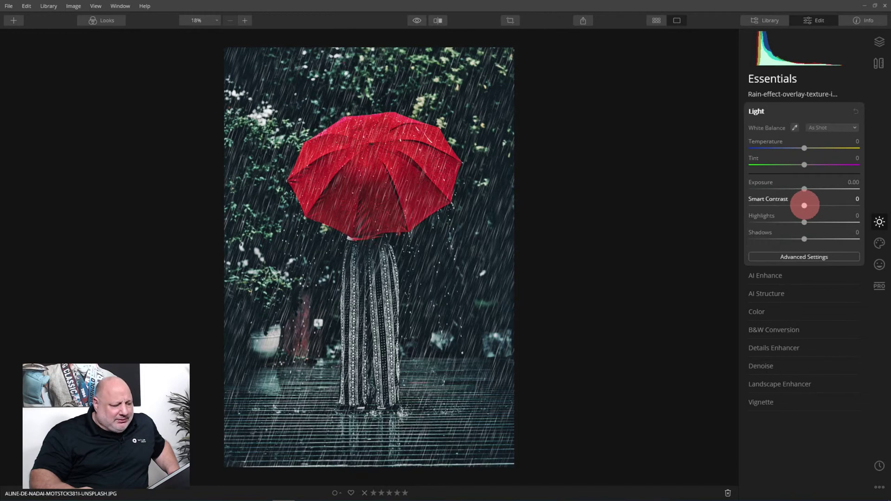
mouse_move(804, 205)
mouse_down()
mouse_move(856, 205)
mouse_move(791, 205)
mouse_move(811, 206)
mouse_up()
click(797, 256)
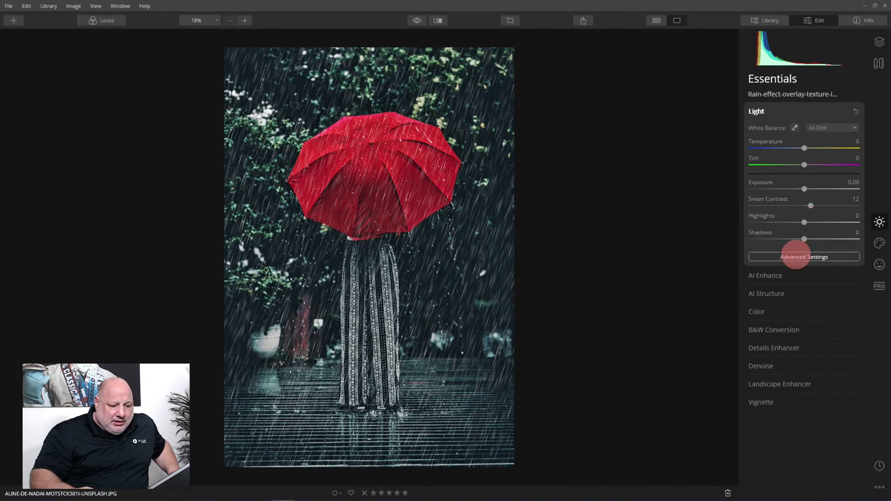
drag(804, 293, 778, 293)
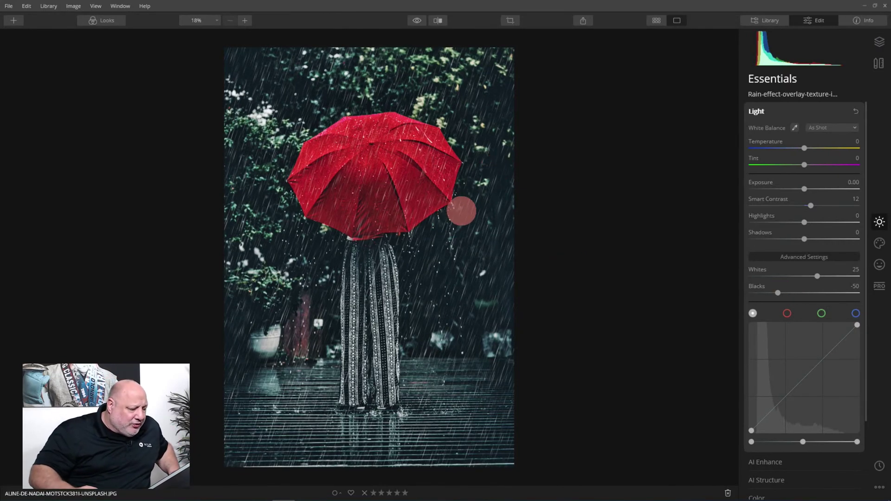
scroll(423, 171, up, 4)
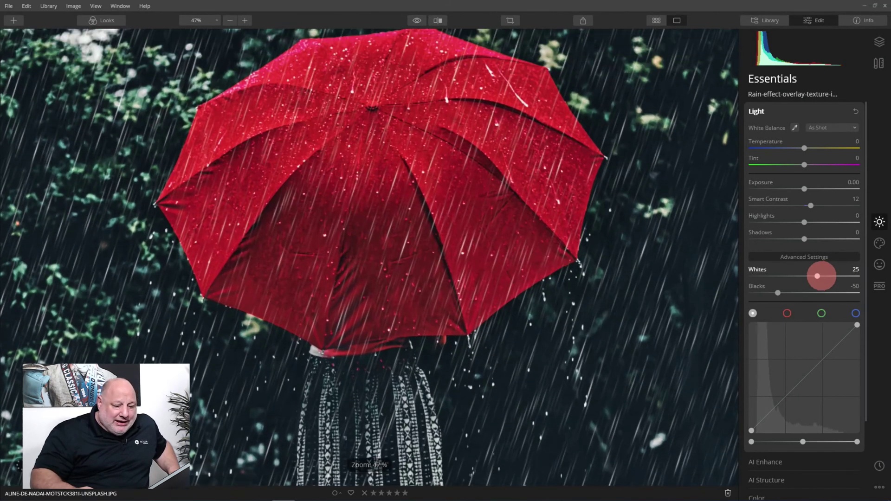
drag(817, 276, 828, 276)
mouse_move(778, 293)
mouse_down()
mouse_move(765, 292)
mouse_move(780, 293)
mouse_up()
click(754, 111)
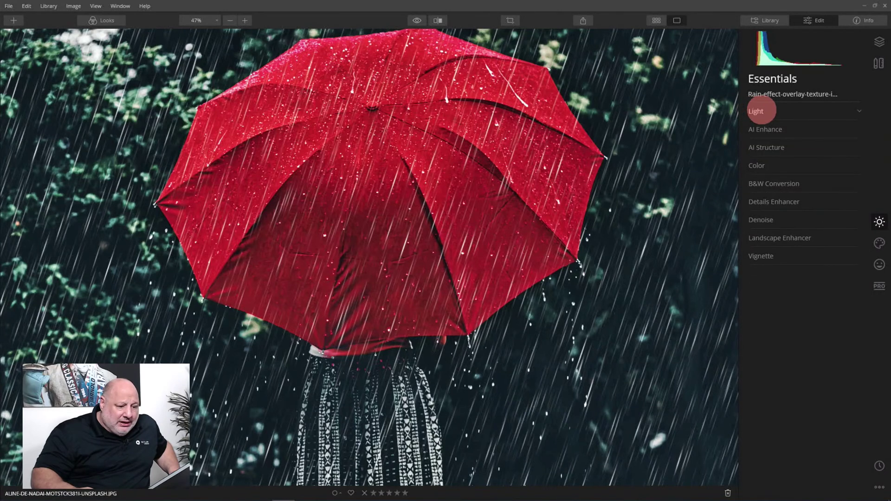
Raise the rain layer's AI Structure Amount to 47, fit the photo and show Layers
click(790, 130)
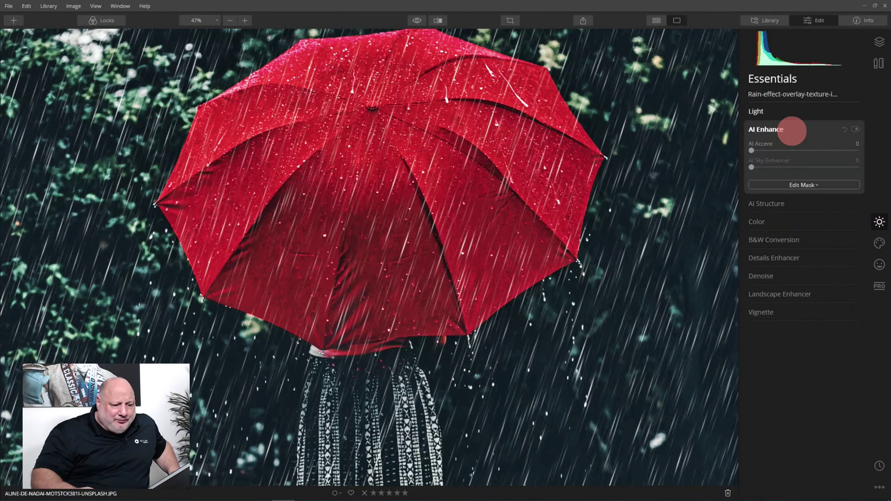
click(792, 131)
click(786, 147)
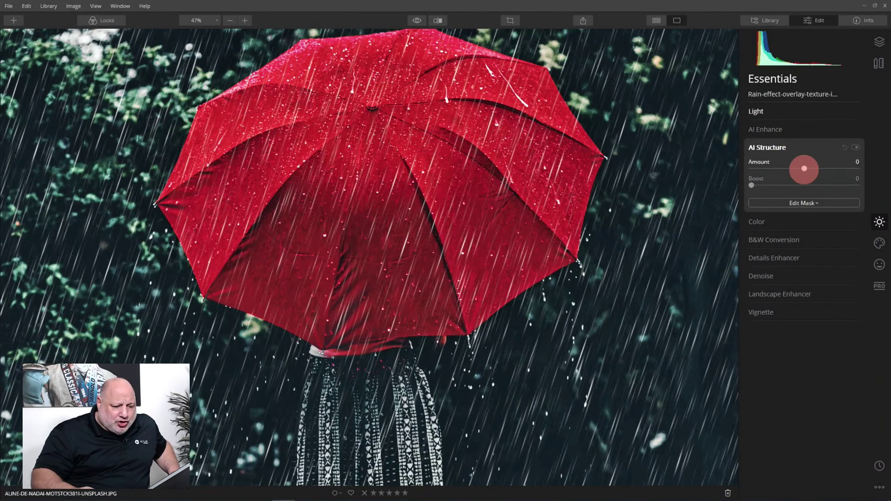
drag(804, 168, 830, 168)
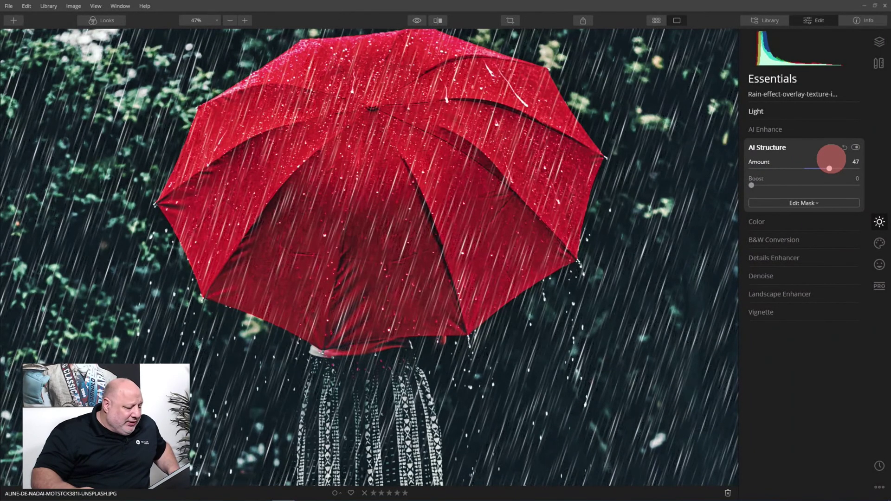
key(ctrl+0)
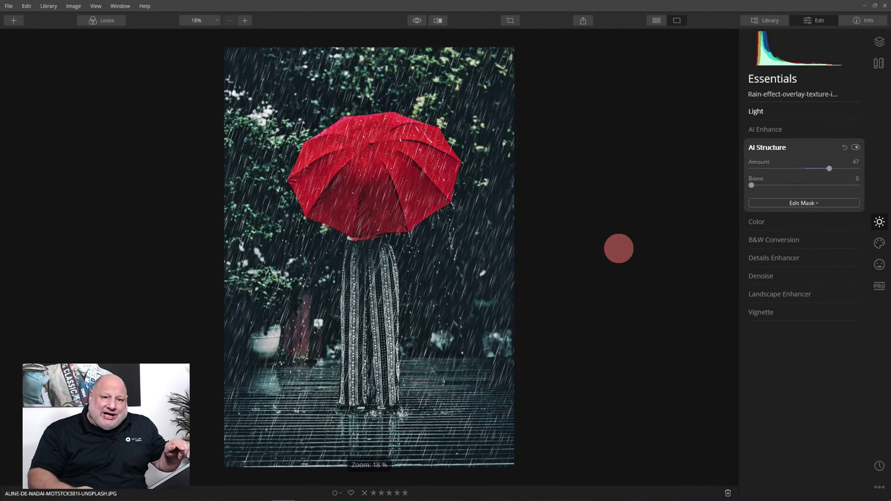
click(879, 42)
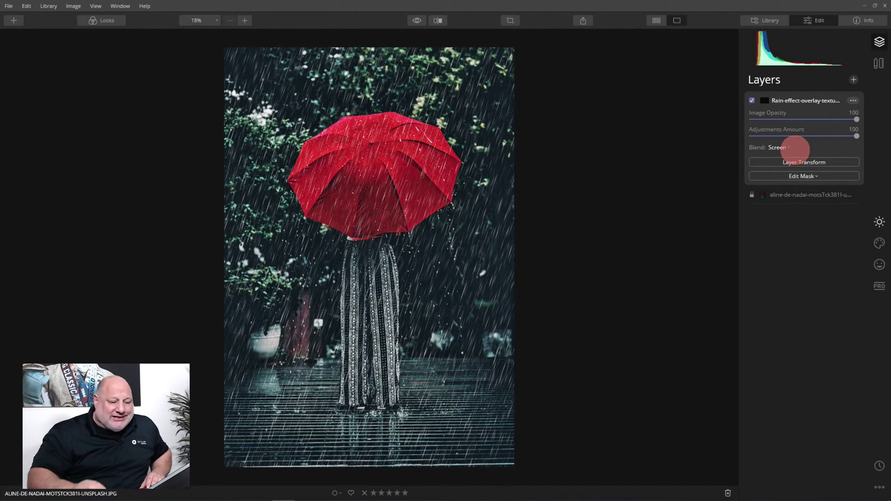
click(879, 241)
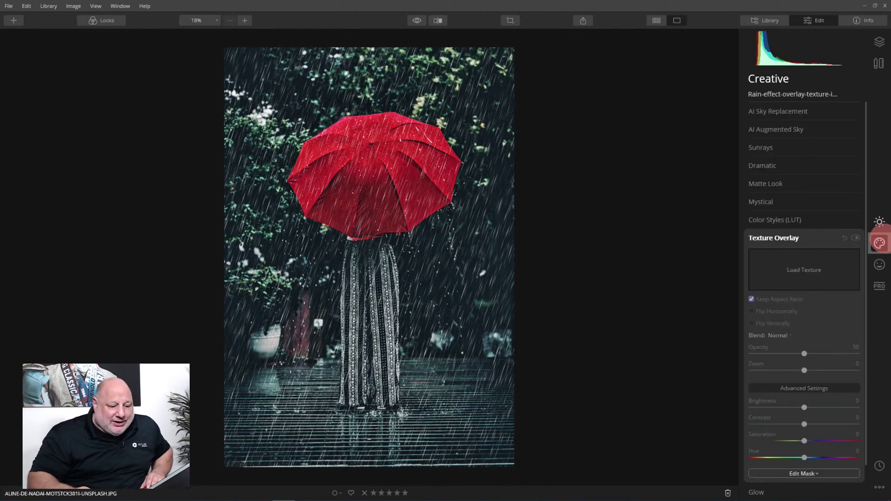
click(880, 221)
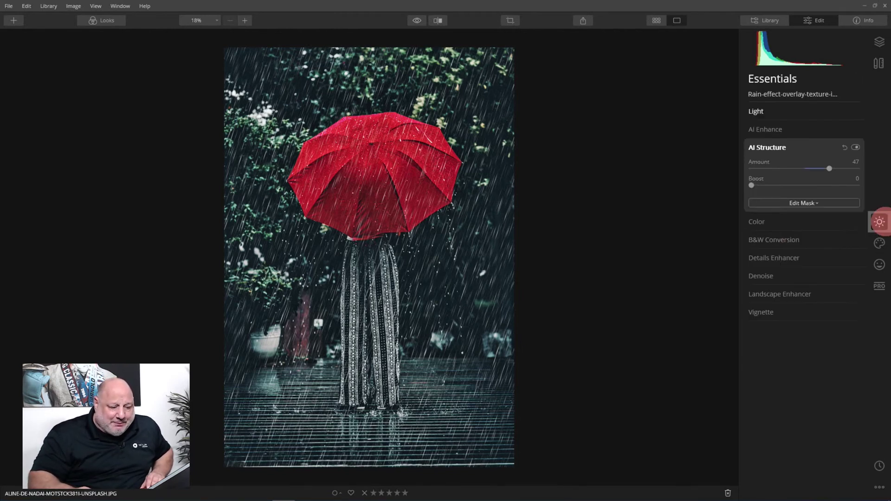
click(770, 147)
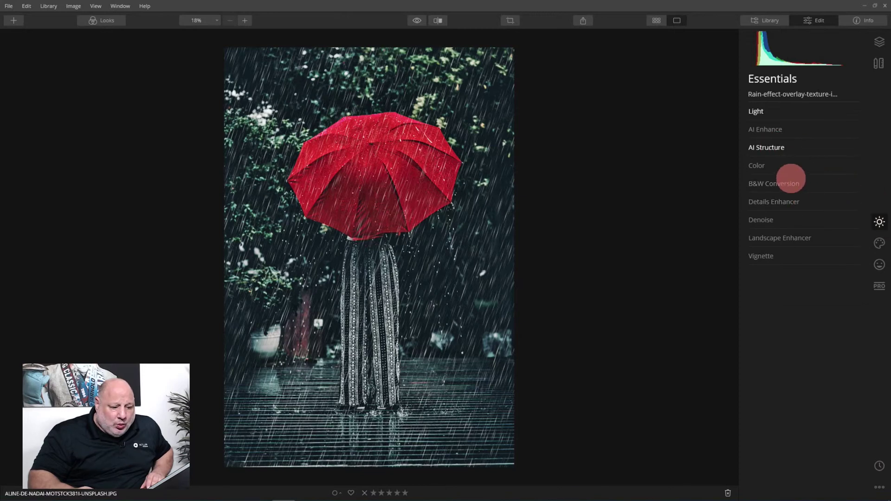
click(789, 182)
click(816, 198)
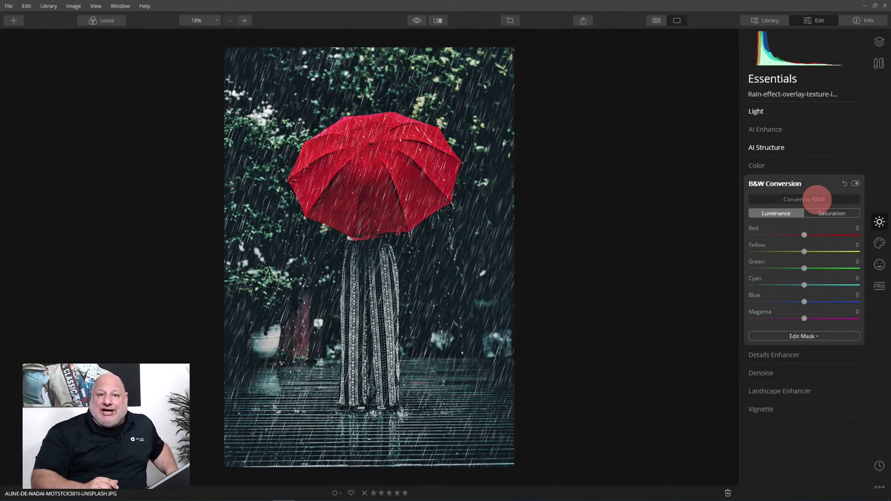
click(817, 199)
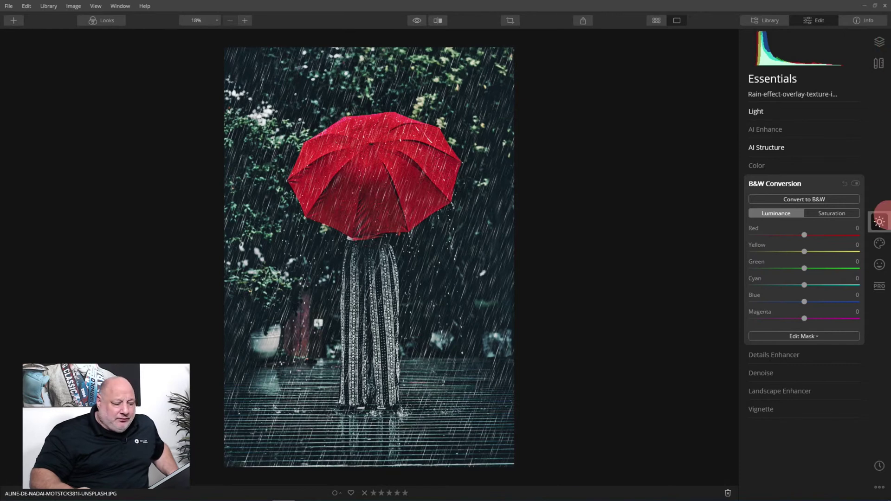
click(417, 21)
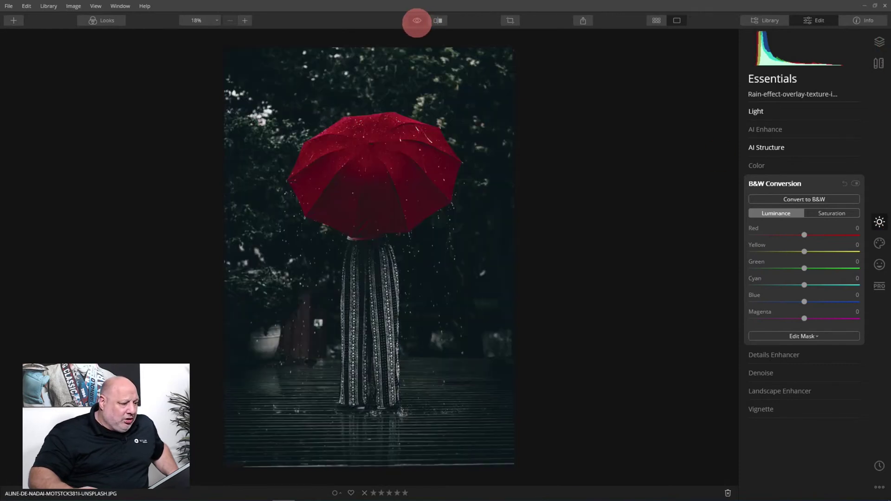
click(417, 21)
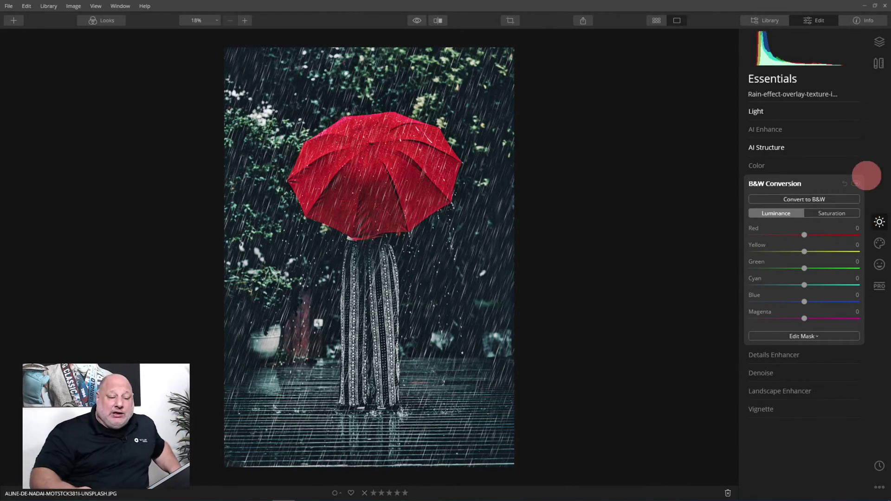
click(879, 42)
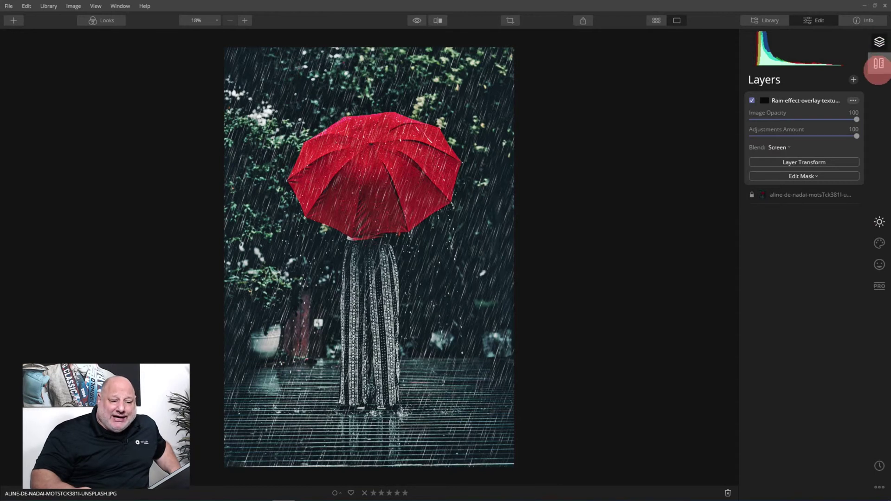
Add a new adjustment layer with a Vignette centred on the umbrella
click(853, 79)
click(854, 87)
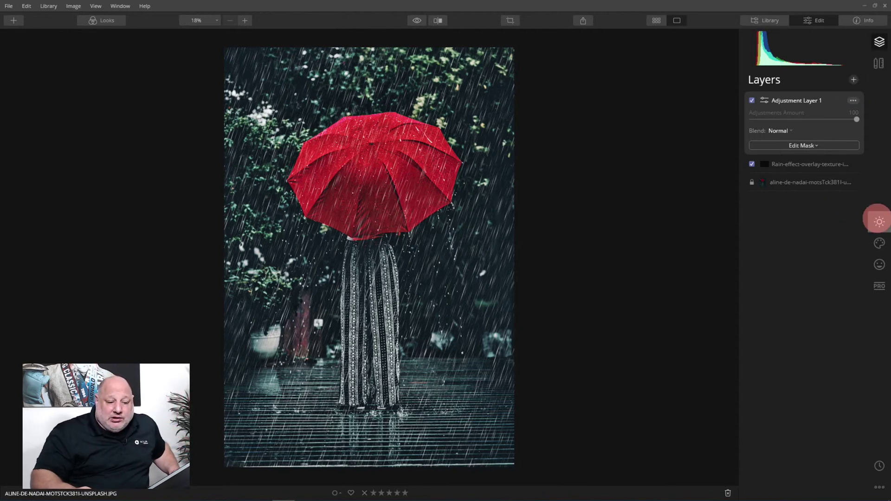
click(878, 220)
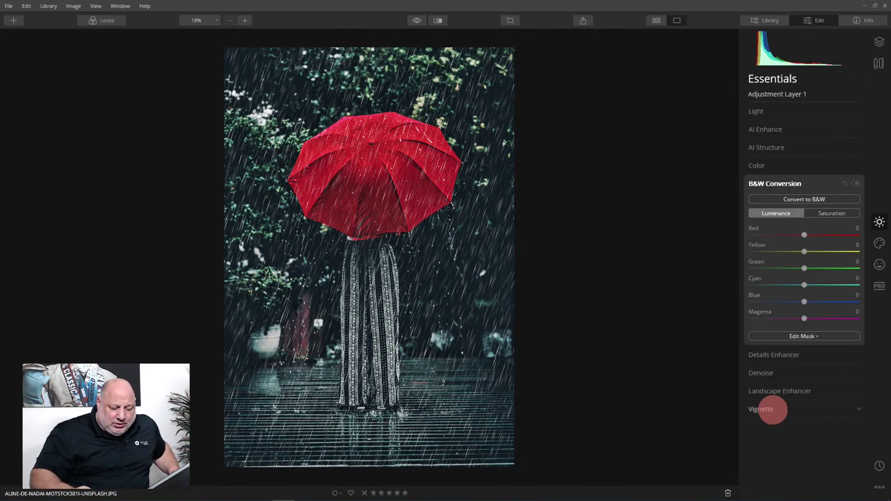
click(769, 409)
click(804, 271)
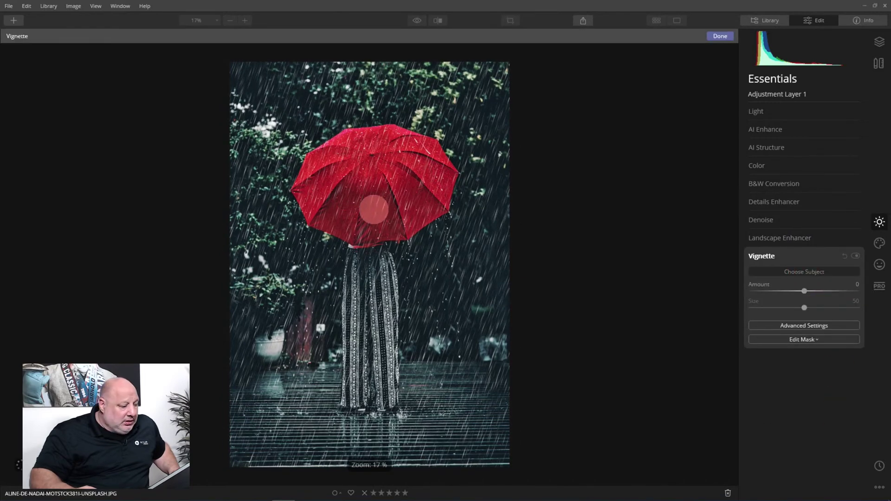
click(377, 186)
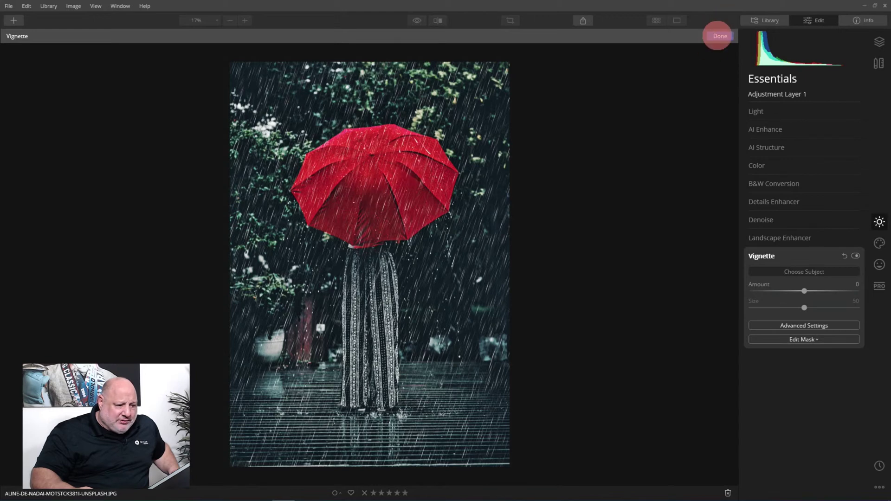
click(719, 35)
Darken the vignette to Amount -61 and raise Inner Light to 29, toggling it to compare
drag(804, 291, 770, 307)
click(802, 326)
drag(751, 388, 783, 388)
click(855, 255)
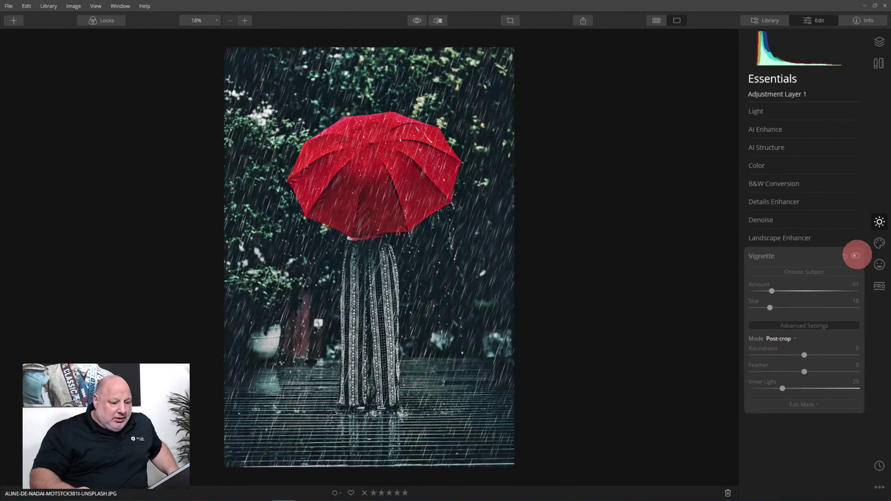
click(855, 255)
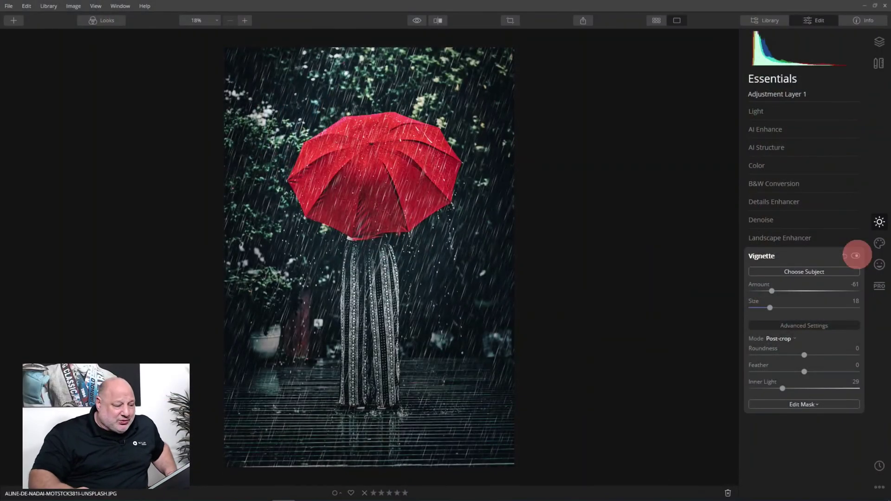
Revert the photo to Original Image from History and show the Looks filmstrip
click(416, 21)
click(417, 21)
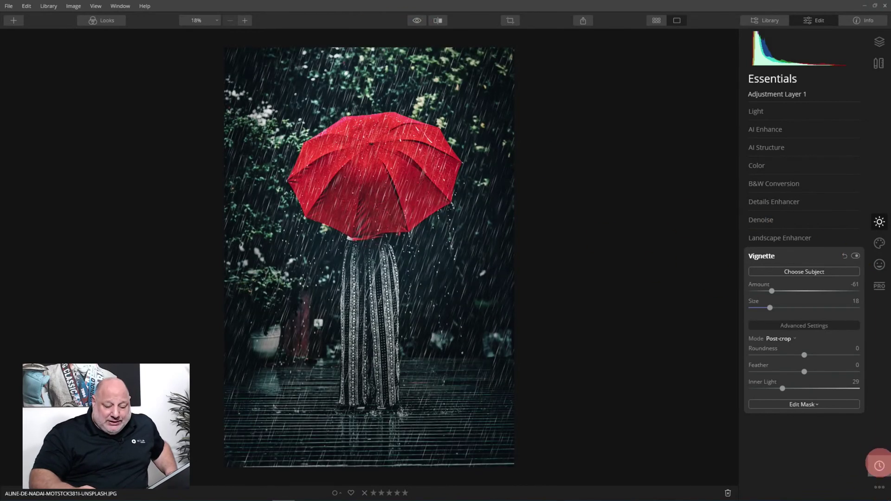
click(879, 466)
click(791, 476)
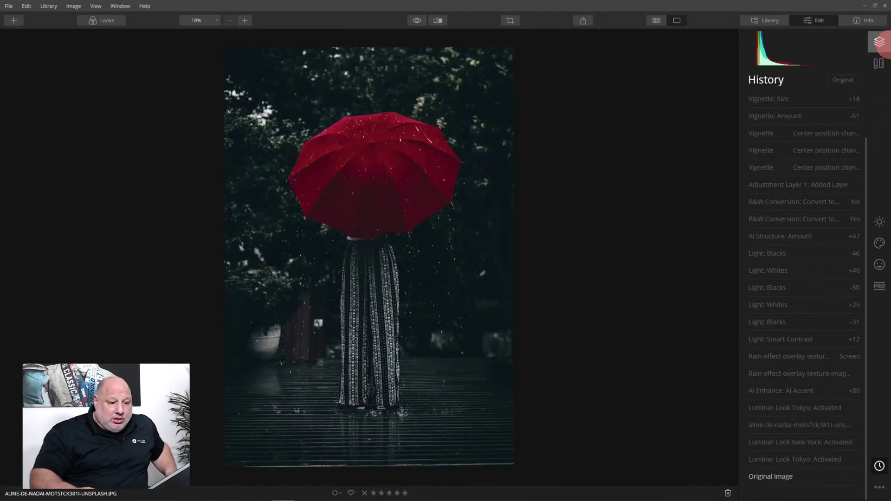
click(879, 222)
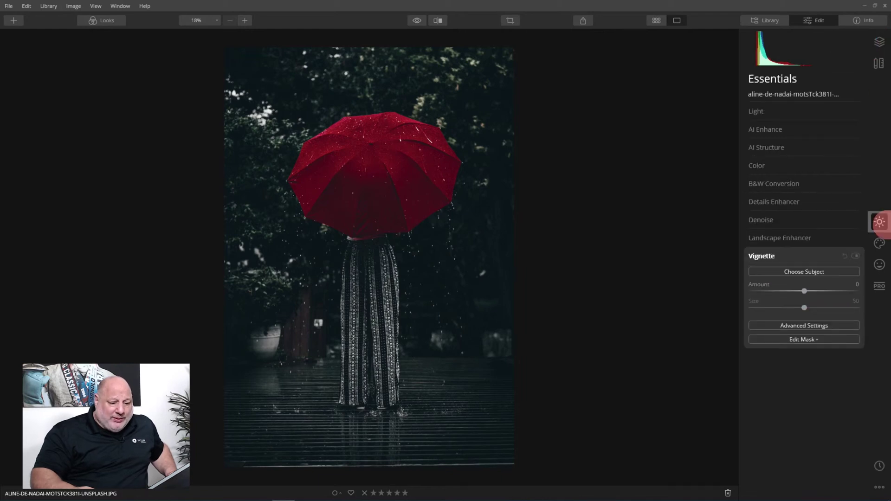
click(96, 20)
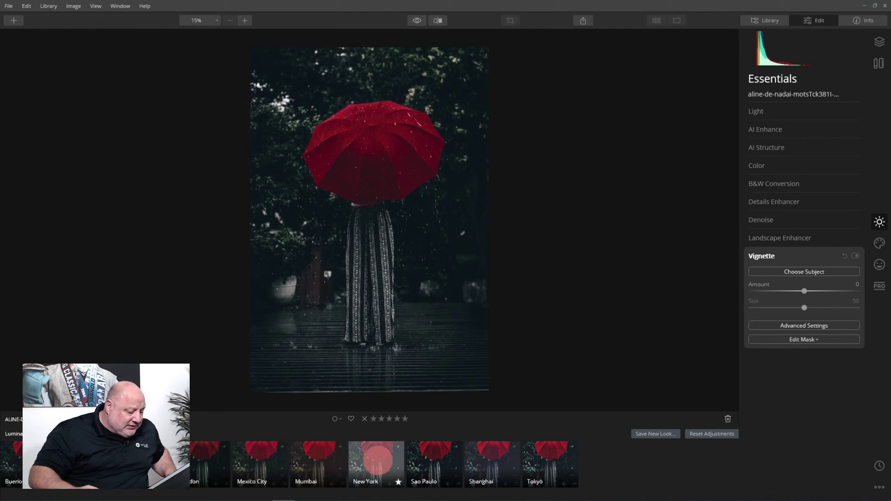
Apply Tokyo after trying New York, then set AI Accent to 69 and AI Structure Amount to 43
click(371, 464)
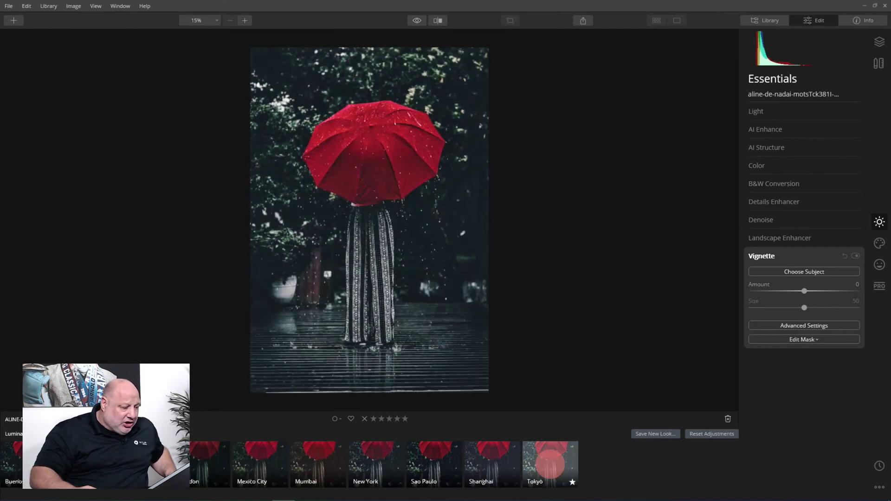
click(547, 464)
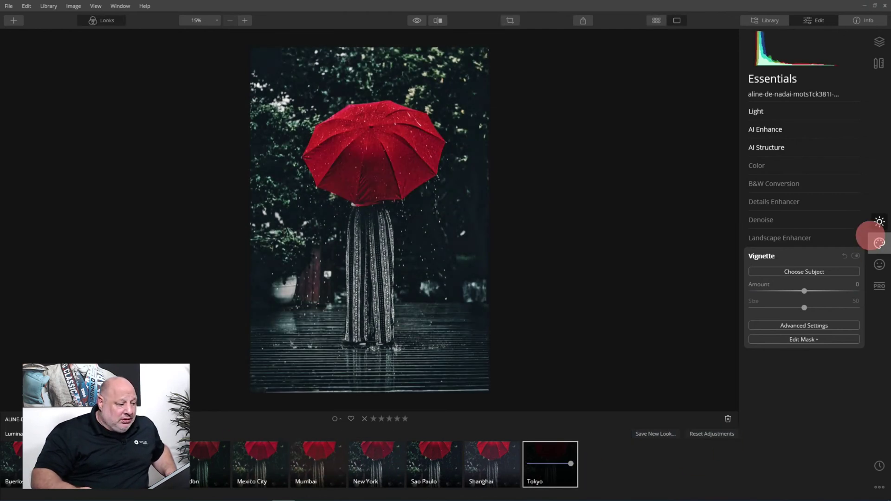
click(784, 131)
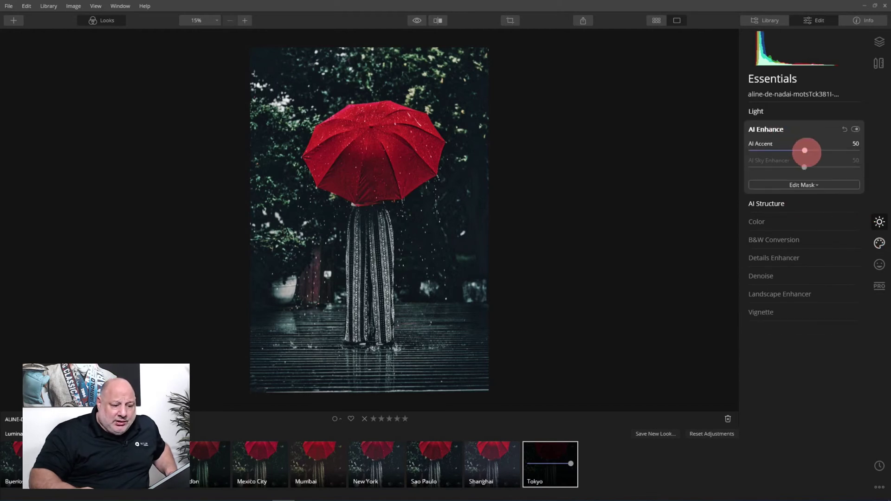
drag(804, 150, 824, 151)
click(775, 203)
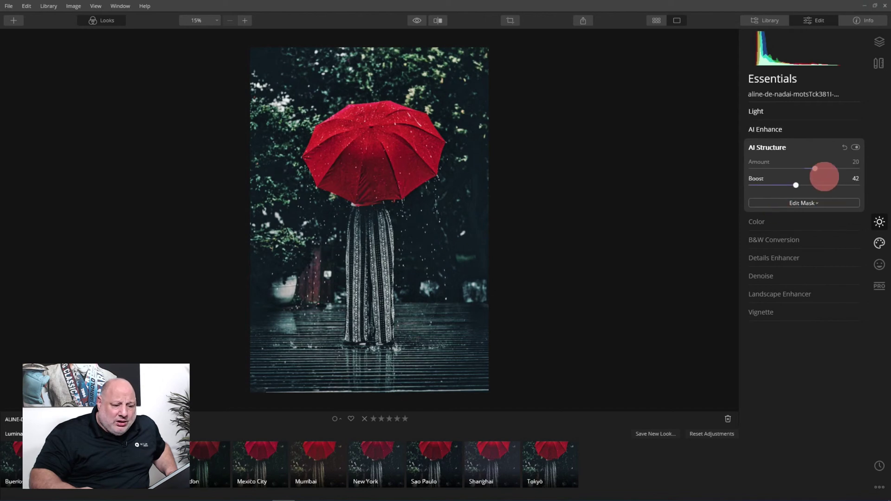
drag(814, 169, 826, 169)
click(776, 147)
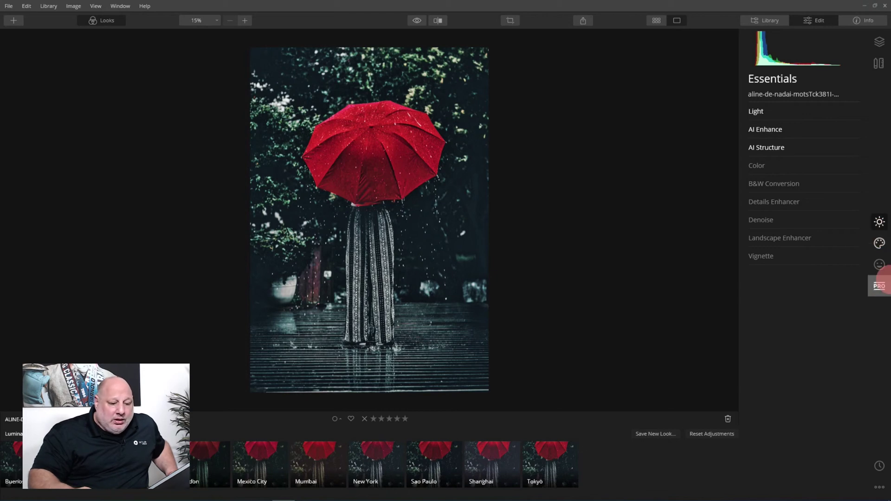
Load the rain image from the Rain folder as a Texture Overlay blended with Screen
click(879, 243)
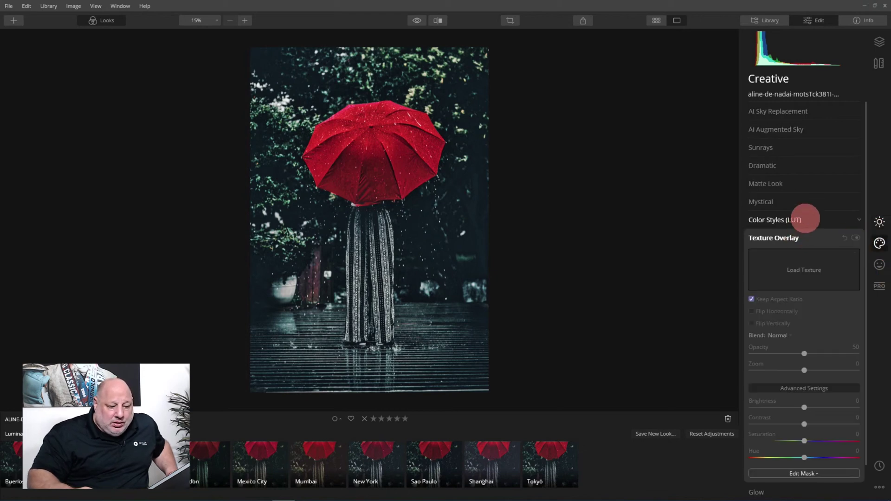
click(808, 219)
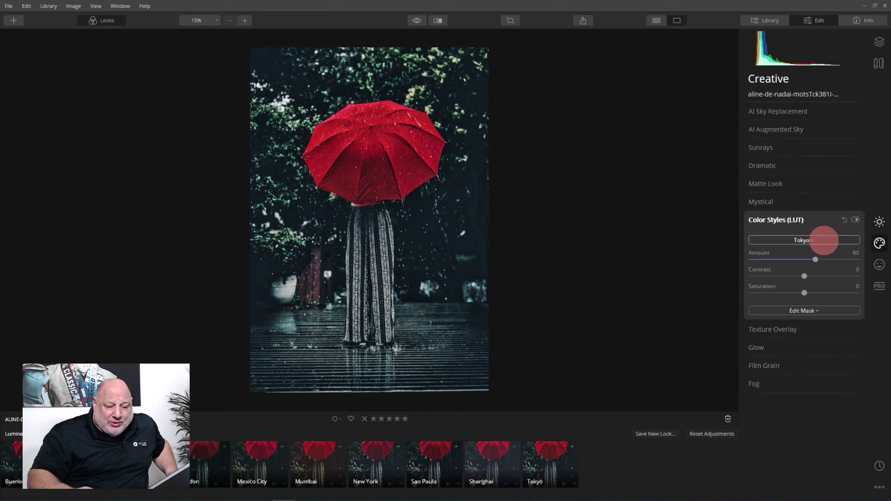
click(782, 219)
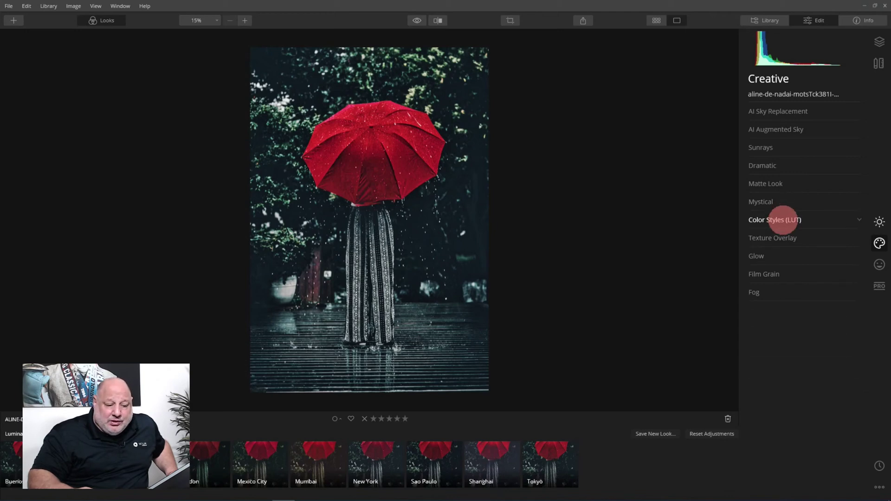
click(789, 238)
click(809, 269)
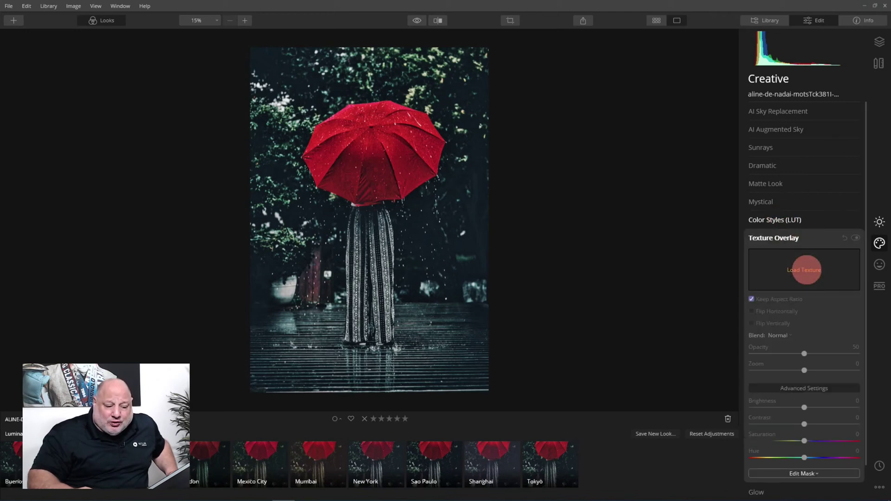
click(517, 176)
click(672, 438)
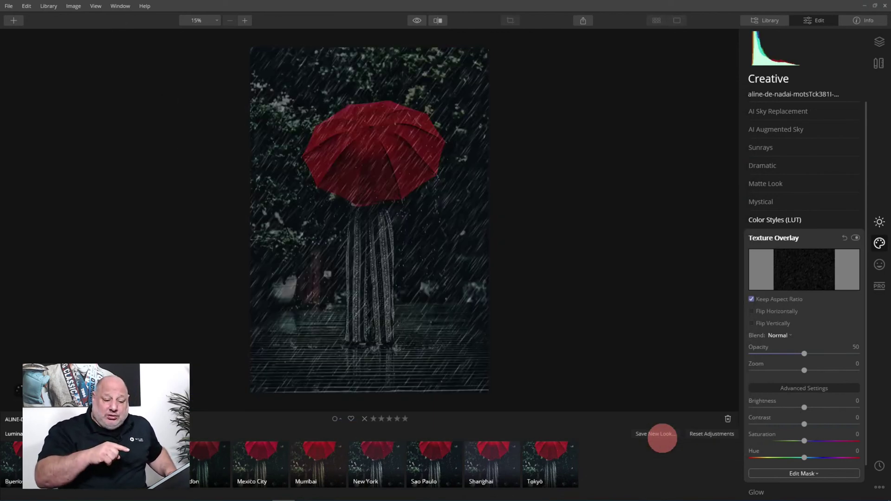
click(778, 335)
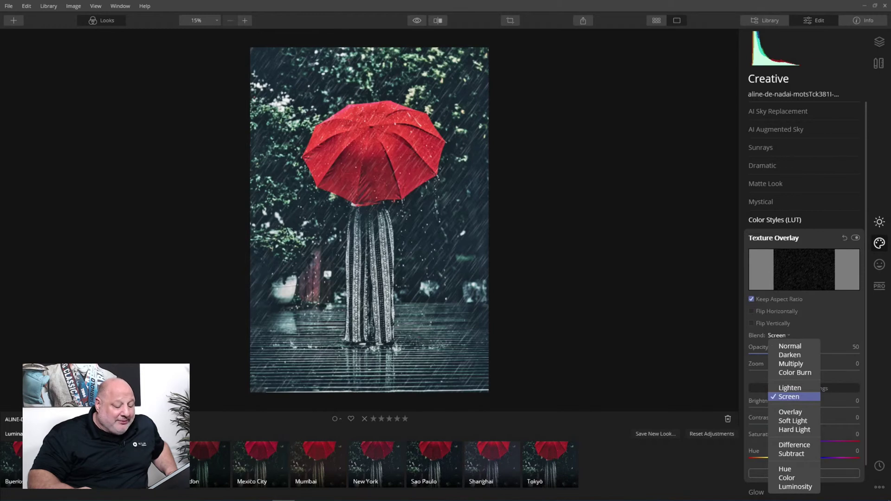
click(789, 395)
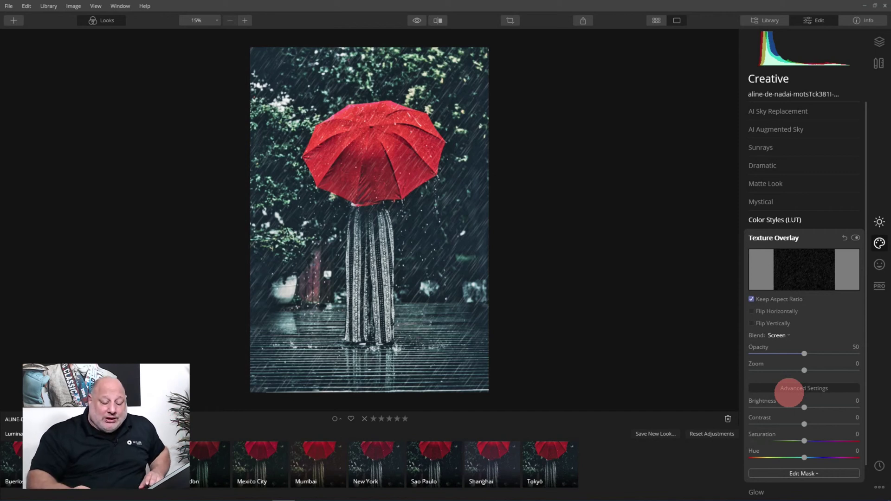
Raise the rain texture overlay's Contrast to about 59
drag(804, 423, 836, 407)
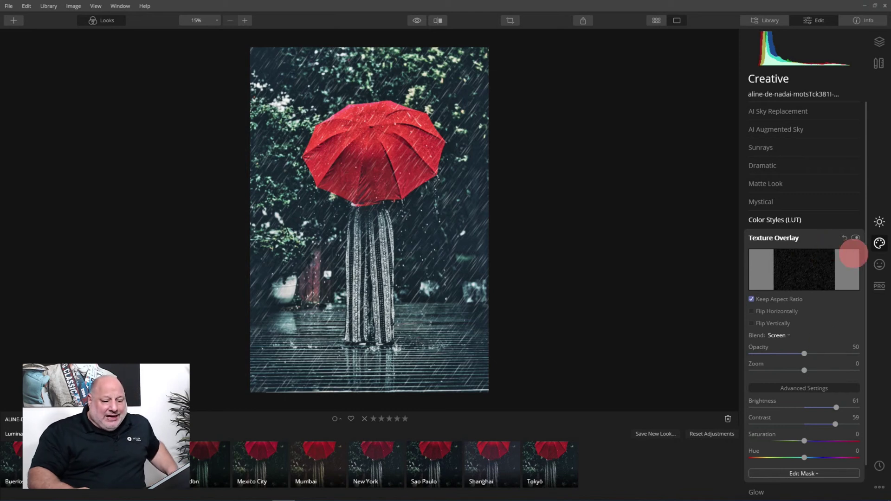
Open the Essentials Vignette tool and centre its subject on the umbrella
click(787, 238)
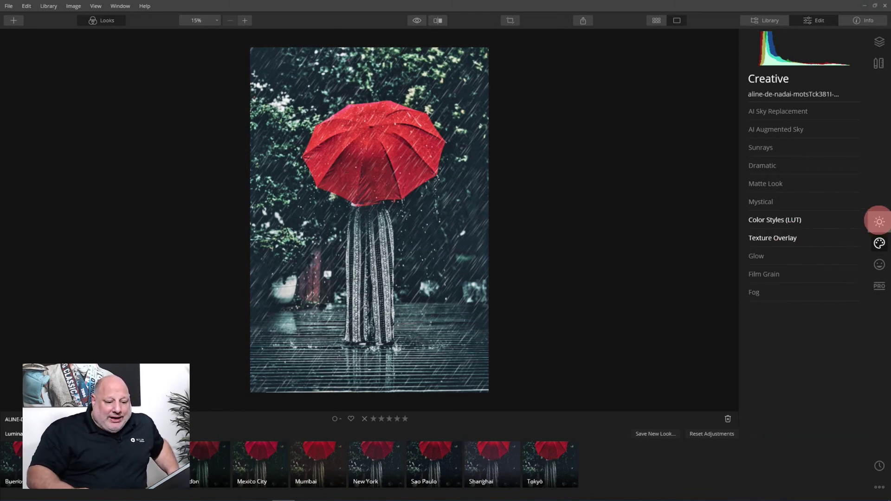
click(878, 222)
click(788, 251)
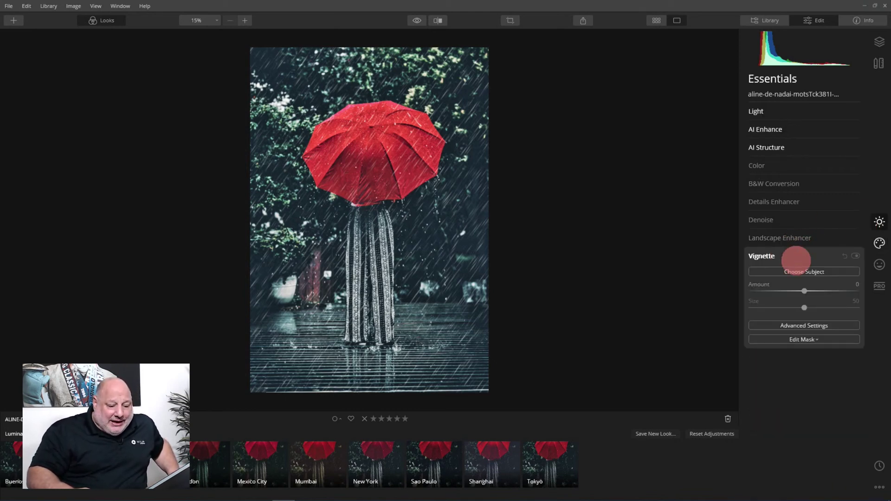
click(804, 271)
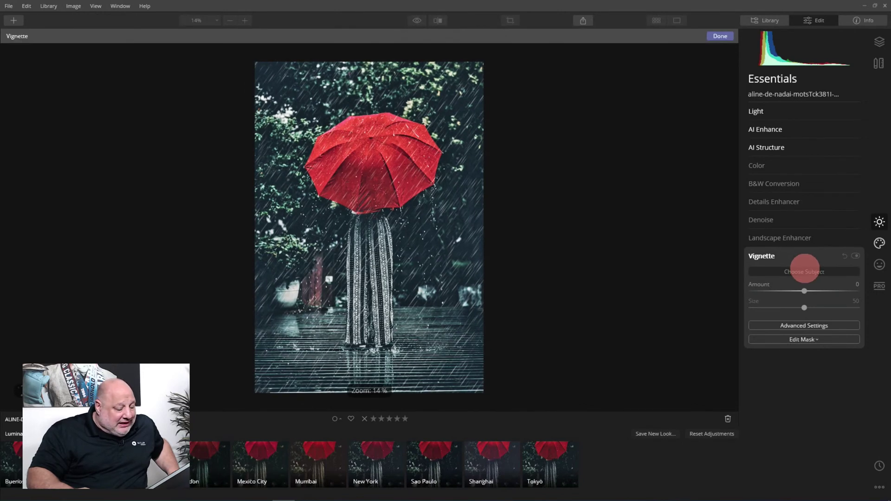
click(371, 166)
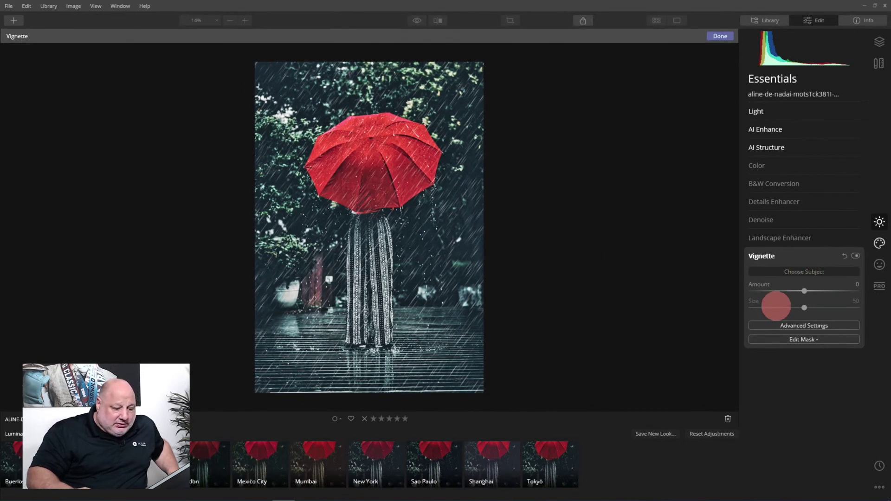
Set the vignette to Amount -58, Size 28, Feather 22 and Inner Light 22
drag(804, 291, 781, 308)
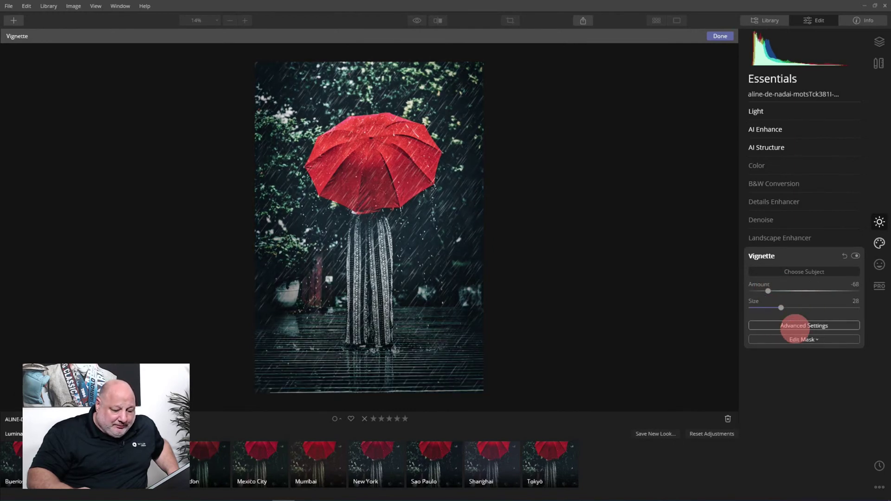
click(795, 325)
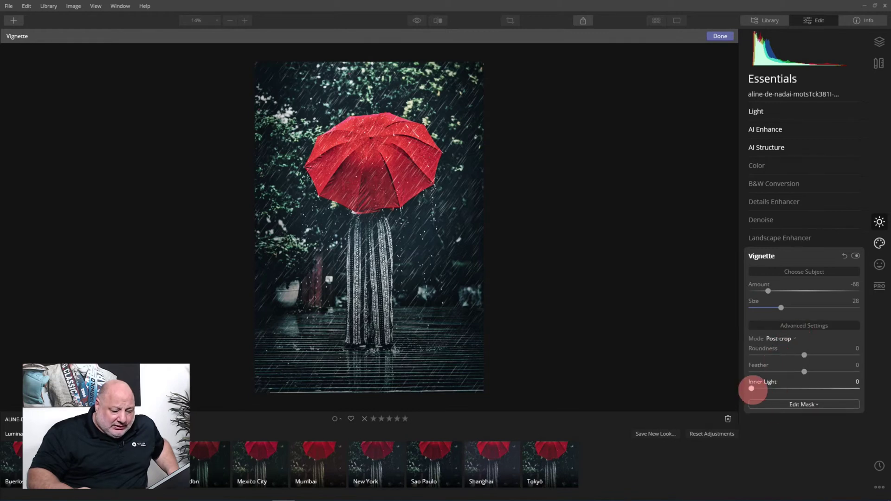
drag(752, 388, 815, 372)
click(804, 371)
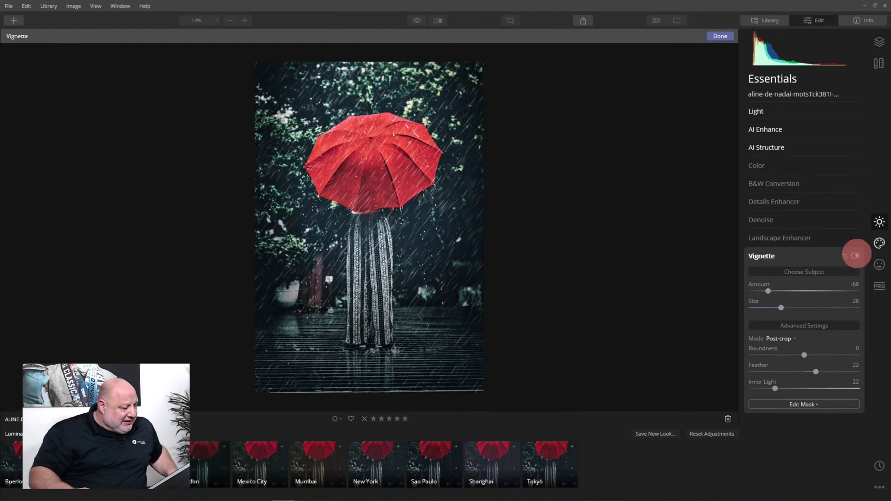
click(855, 255)
click(855, 255)
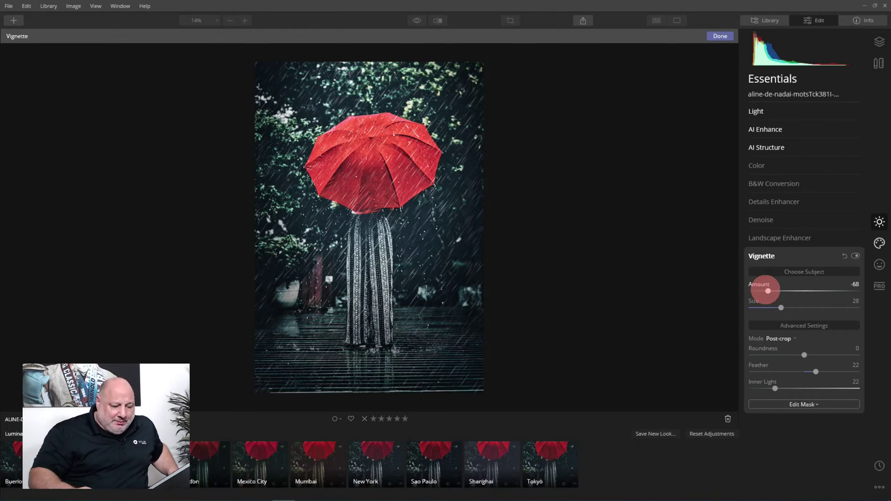
drag(768, 291, 774, 290)
click(720, 36)
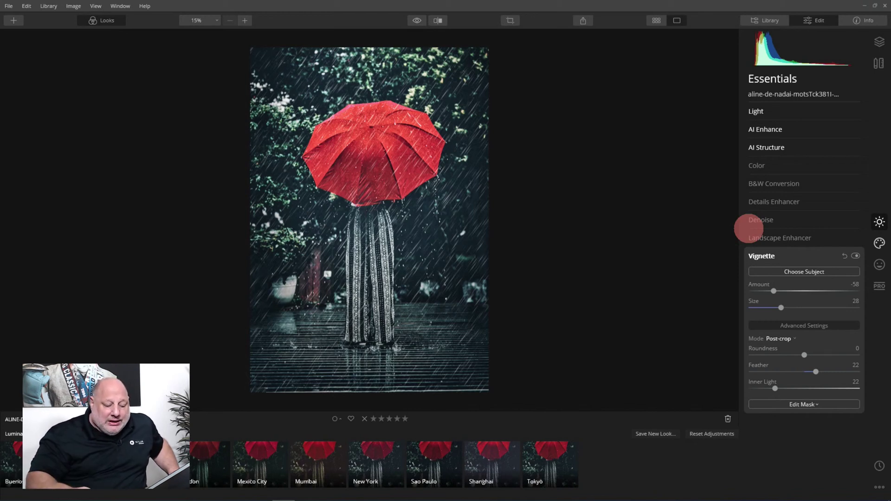
Save the edits as a new Luminar Look named 'Rain in Toyko'
click(654, 433)
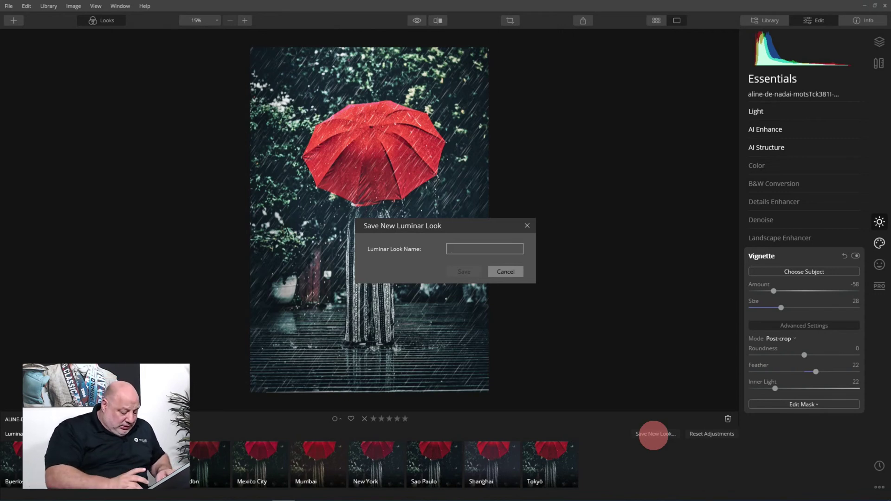
text(To)
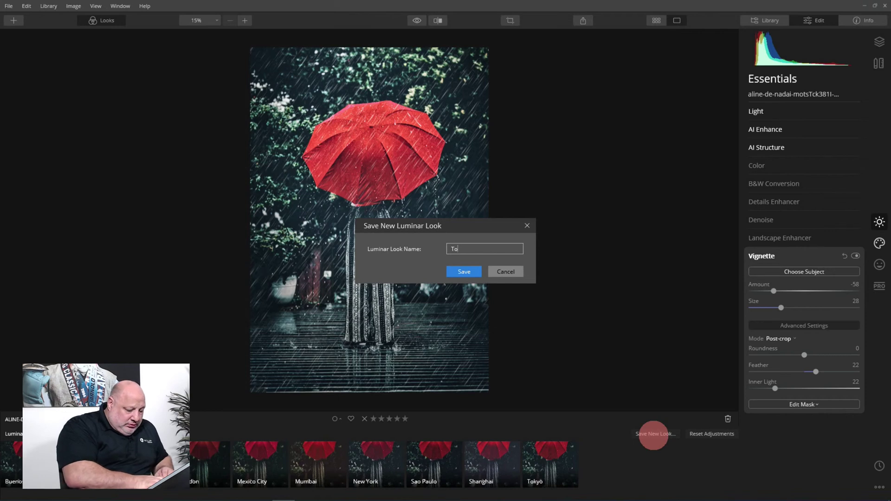
text(yko)
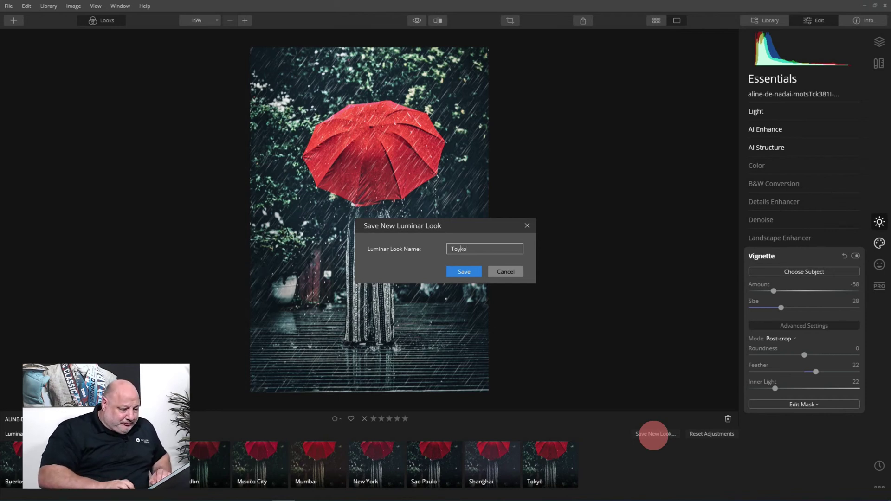
click(450, 249)
text(Rain in)
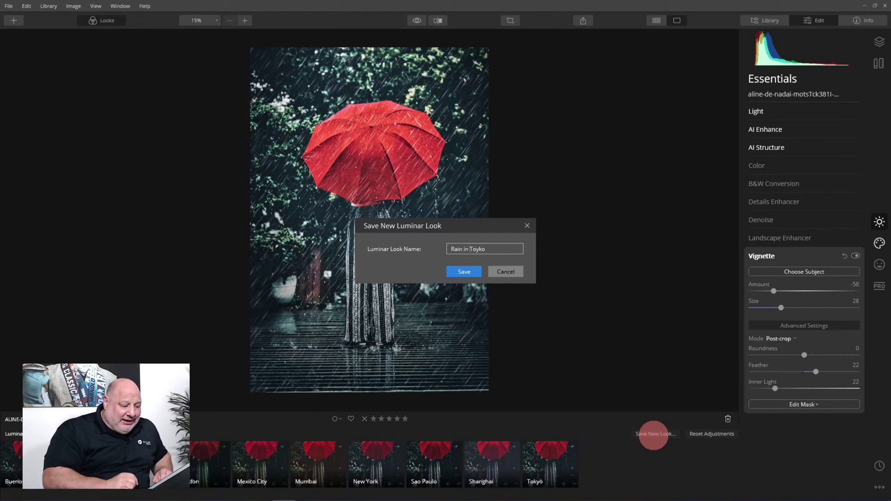
key(Return)
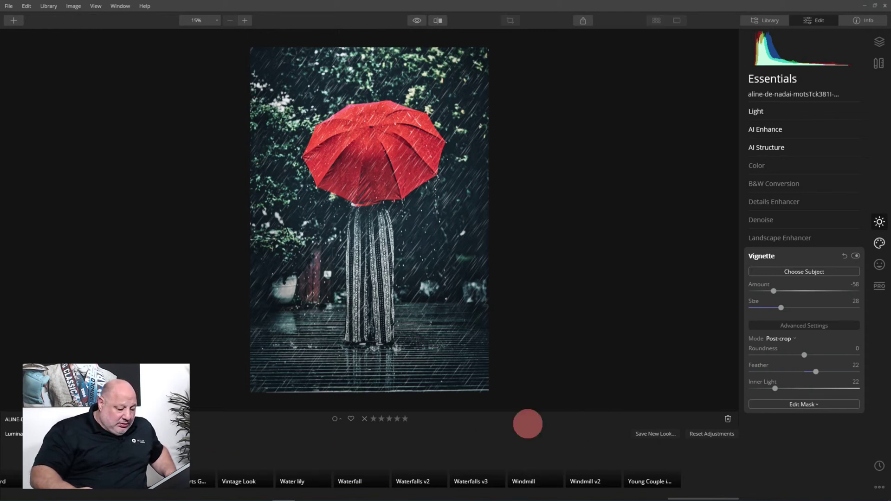
Revert to Original Image in History, reapply the Rain in Toyko look, and bring up its options
scroll(463, 448, up, 5)
scroll(463, 447, up, 10)
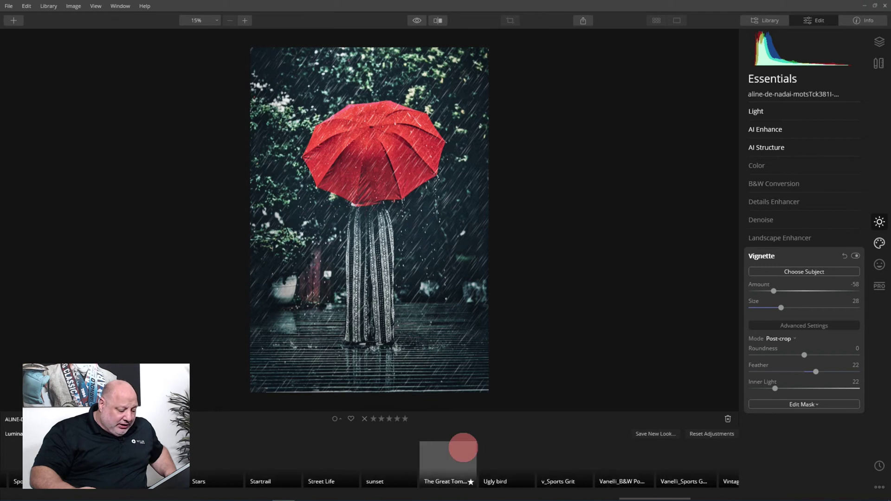
scroll(463, 447, up, 8)
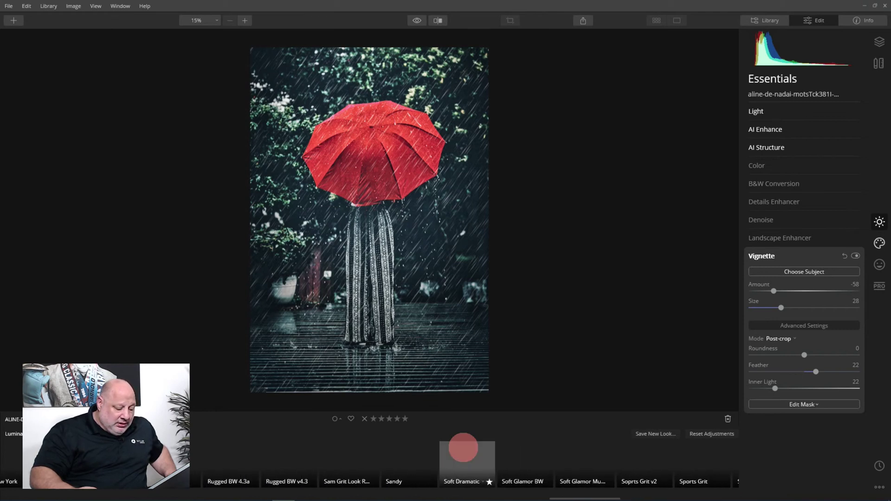
scroll(463, 447, down, 1)
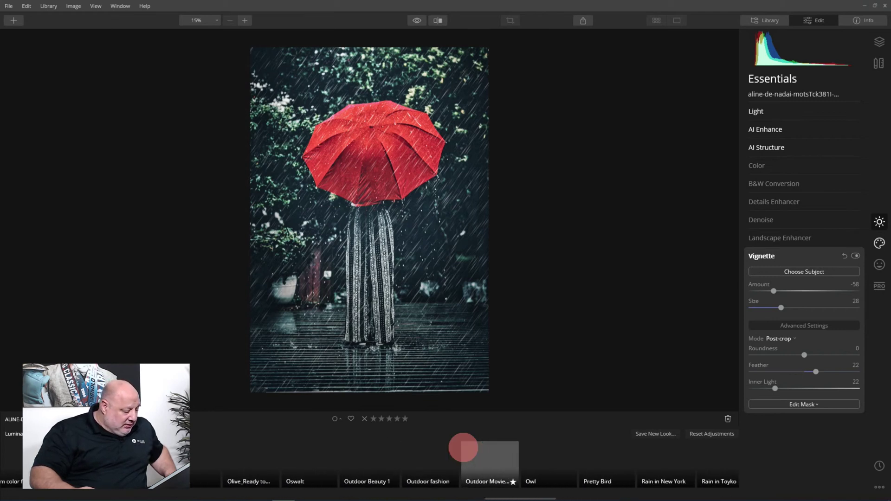
scroll(463, 447, down, 1)
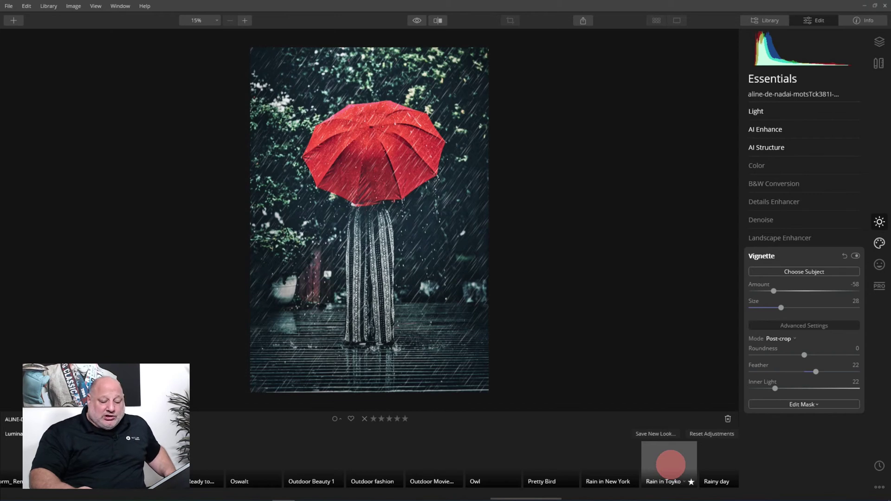
click(879, 466)
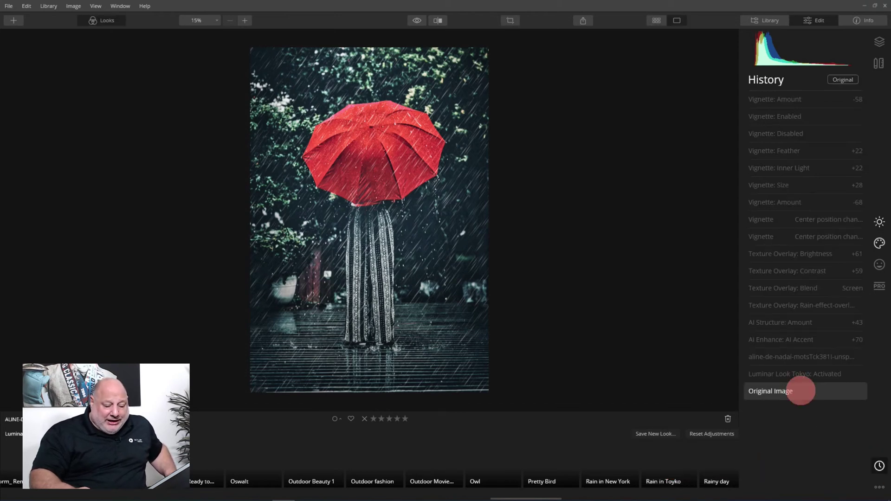
click(800, 391)
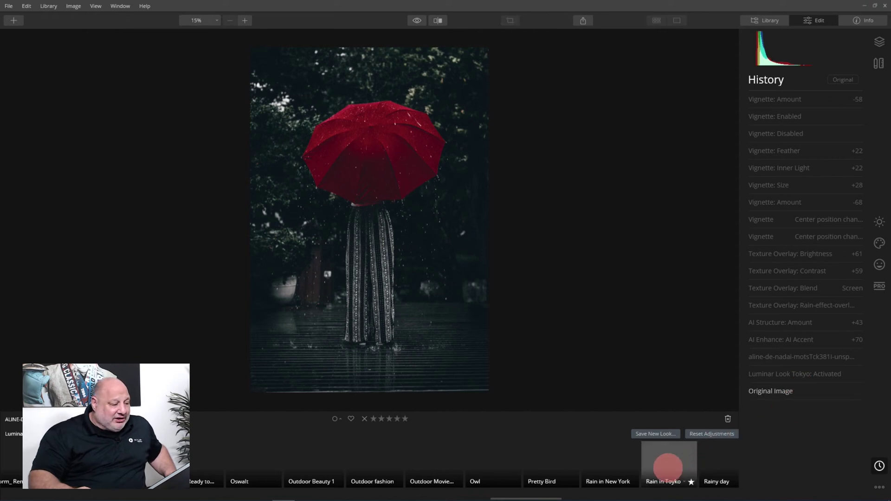
click(668, 467)
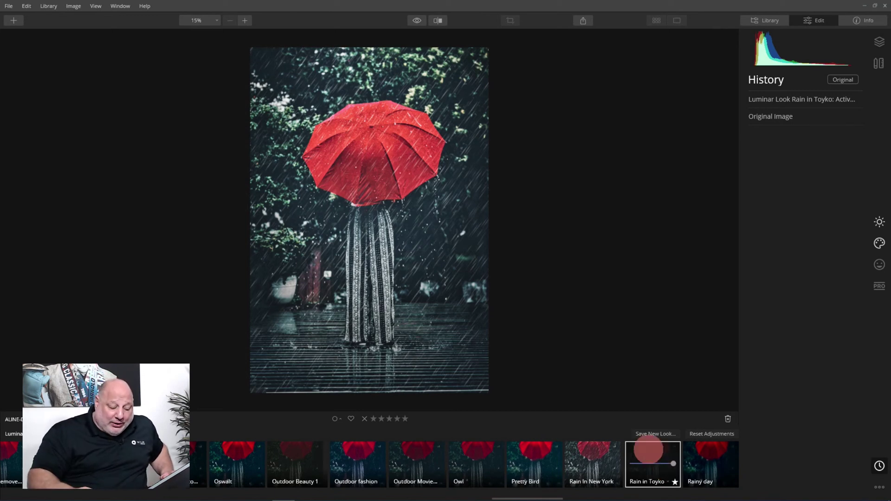
right_click(648, 449)
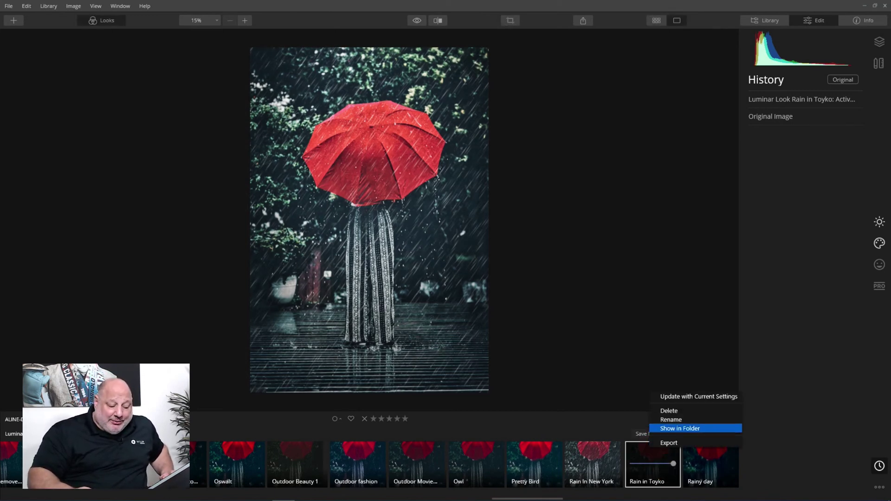
Show the Rain in Toyko look in Explorer and open the Rain in Toyko.lmp folder
click(675, 428)
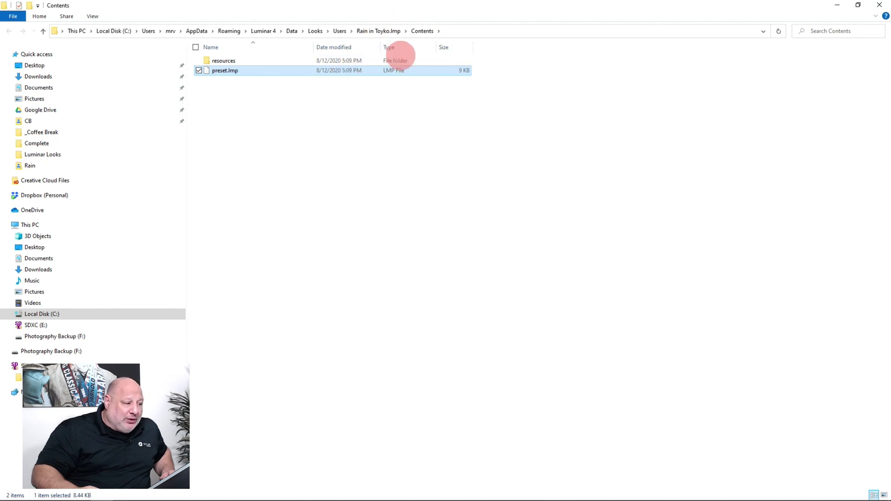
click(388, 30)
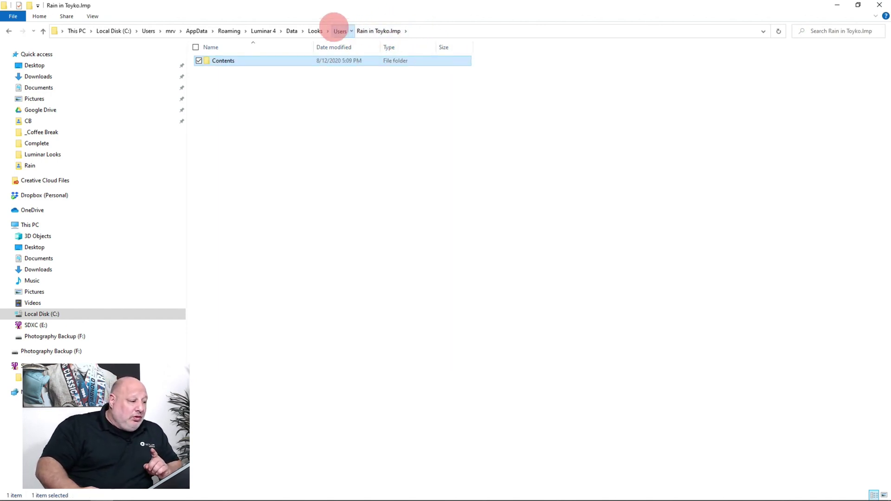
click(335, 29)
double_click(250, 382)
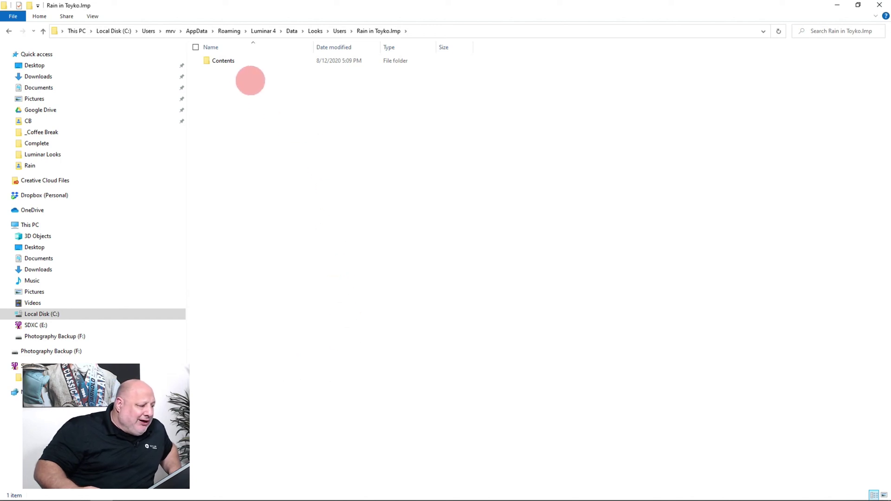
Browse into Contents > resources, then jump up to the Luminar 4 app-data folder
double_click(227, 60)
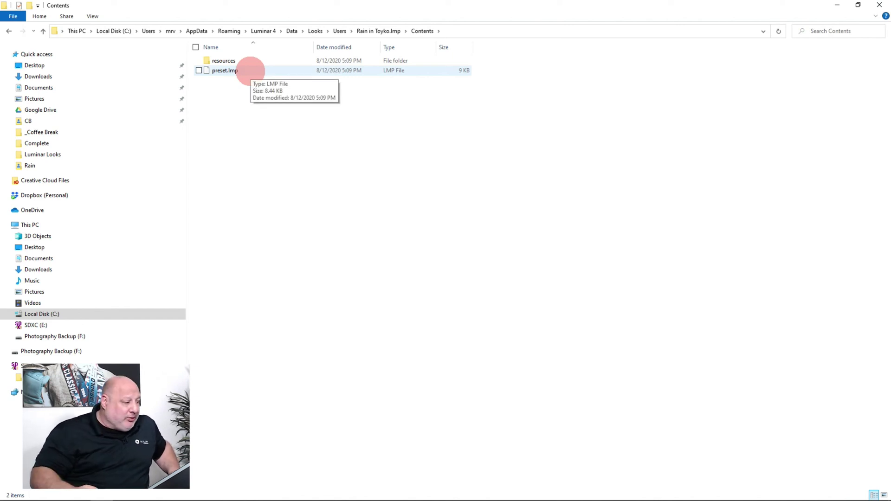
click(250, 61)
double_click(251, 62)
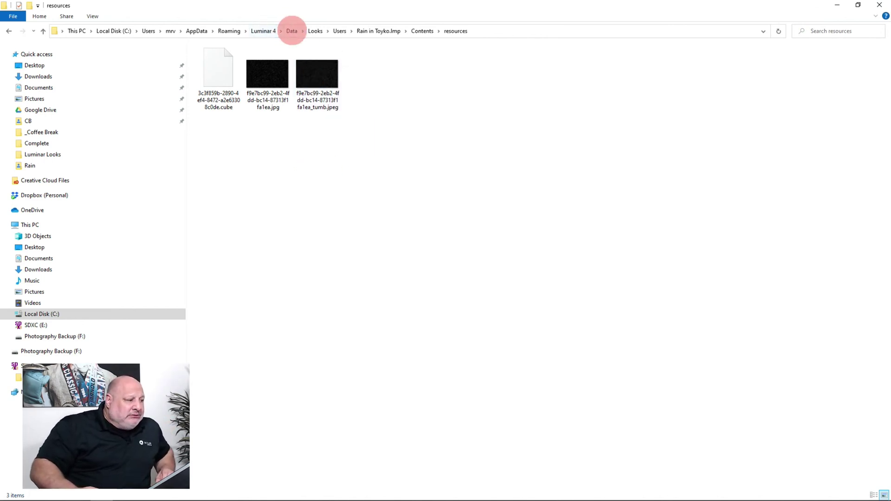
click(264, 31)
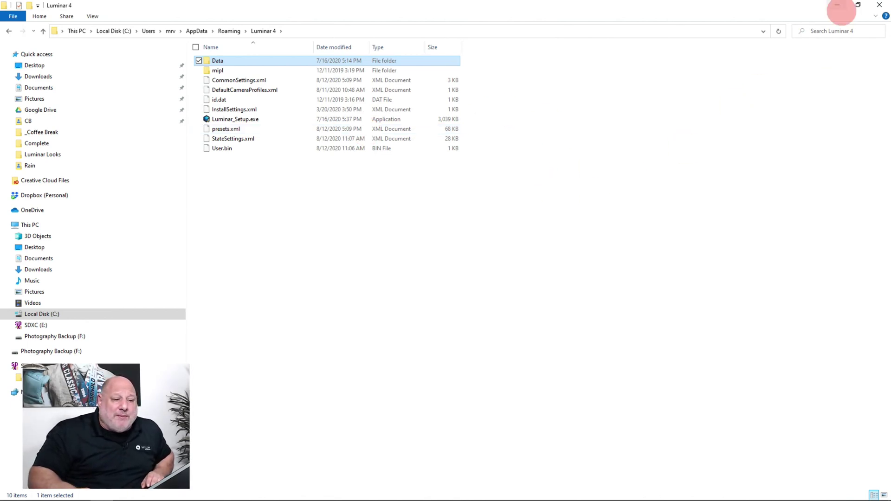
Minimise File Explorer to bring Luminar 4 back on screen
click(840, 9)
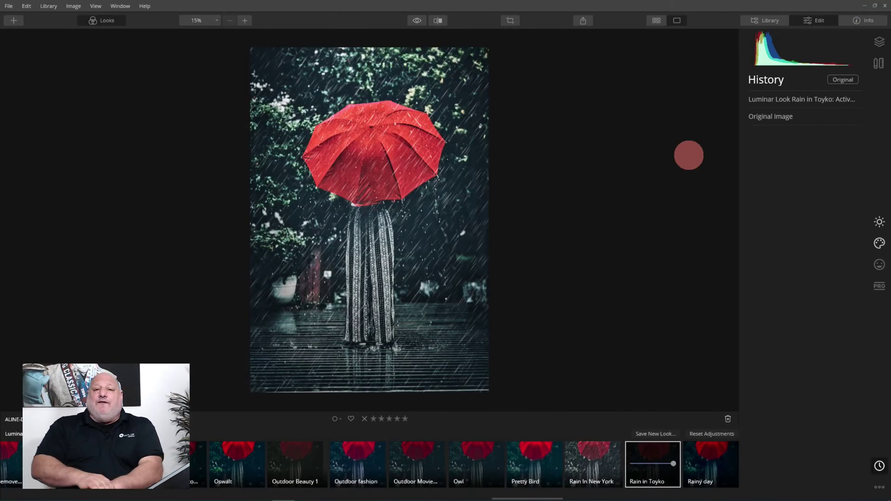